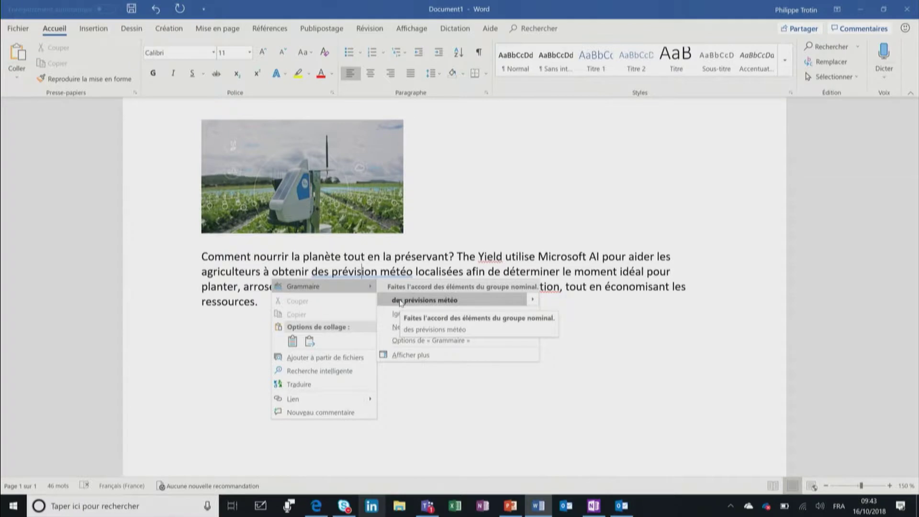
Accept the grammar suggestions "des prévisions météo" and "préservant ?" in the paragraph below the picture.
click(448, 301)
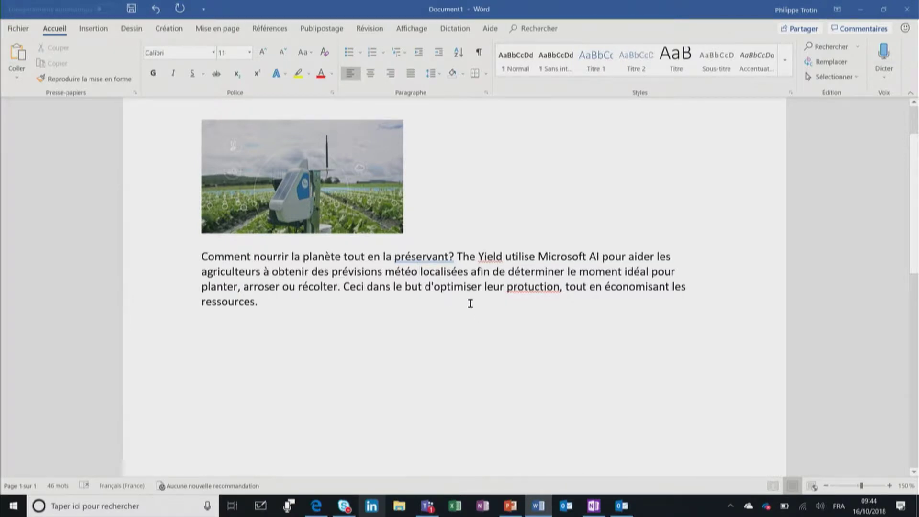
right_click(433, 257)
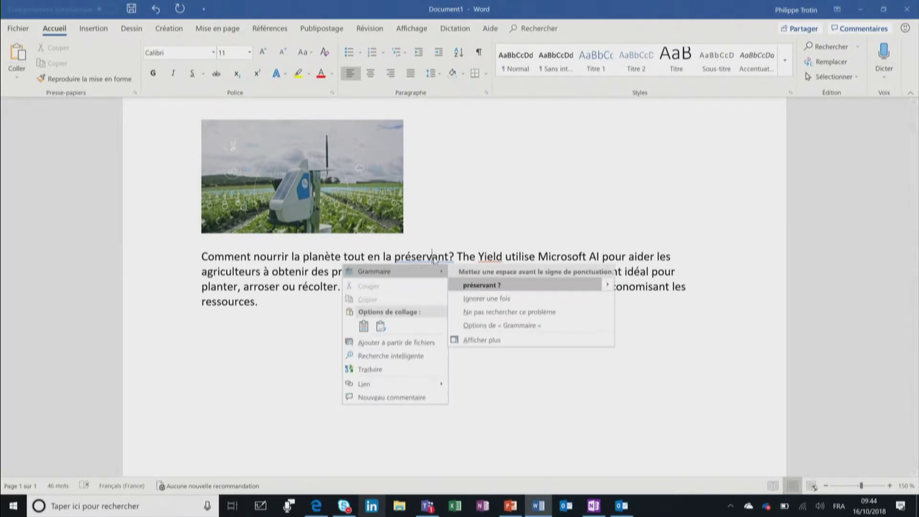
click(506, 287)
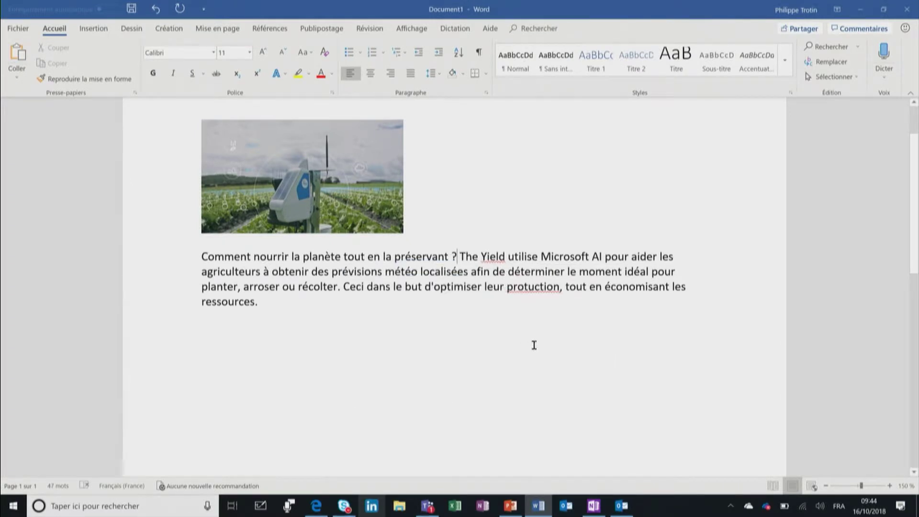
Correct the misspelled word "protuction" with the suggestion "production".
right_click(528, 289)
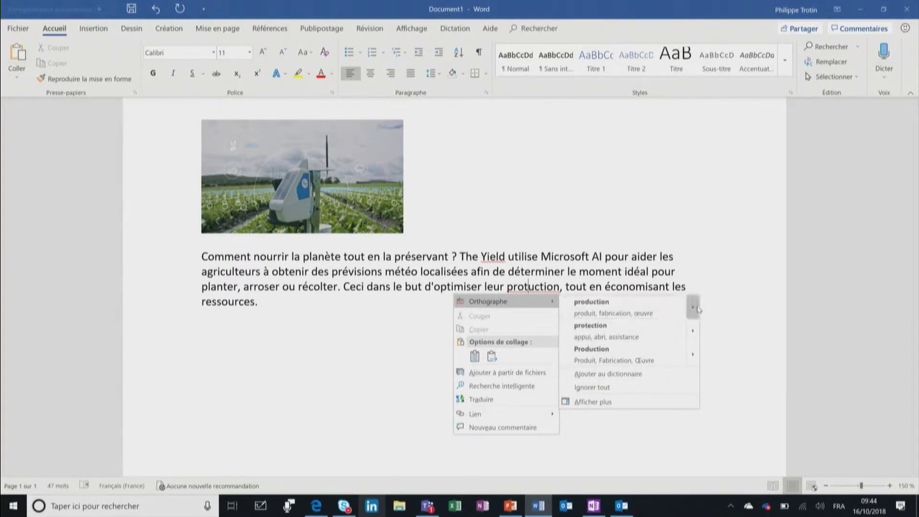
mouse_move(696, 310)
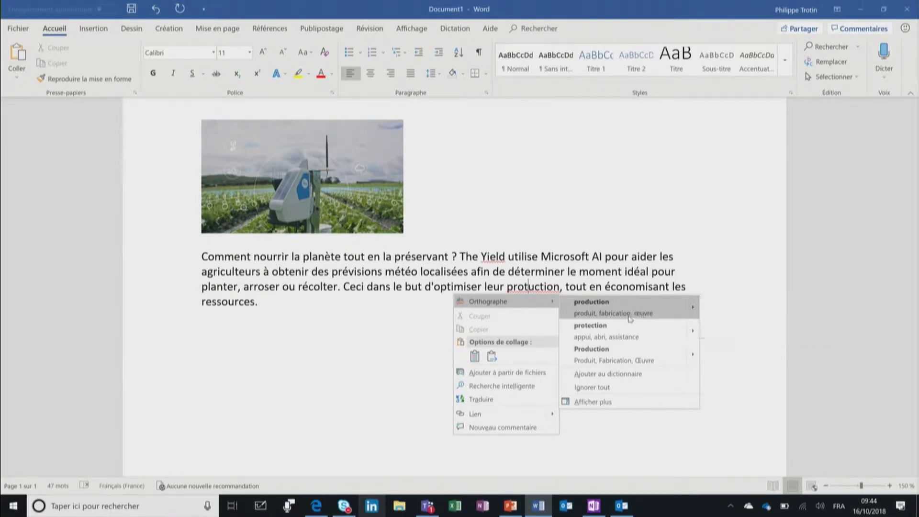
click(611, 312)
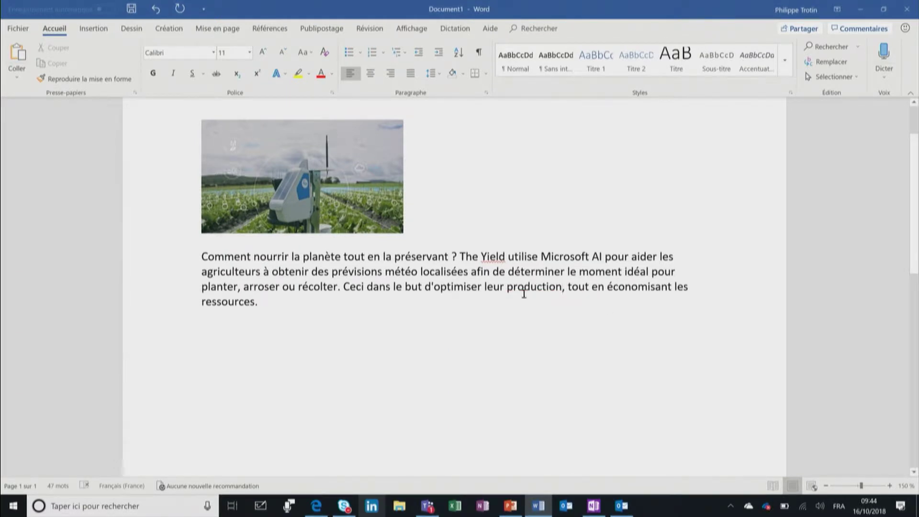
Open the document in the immersive learning tools view (Outils d'apprentissage).
click(410, 29)
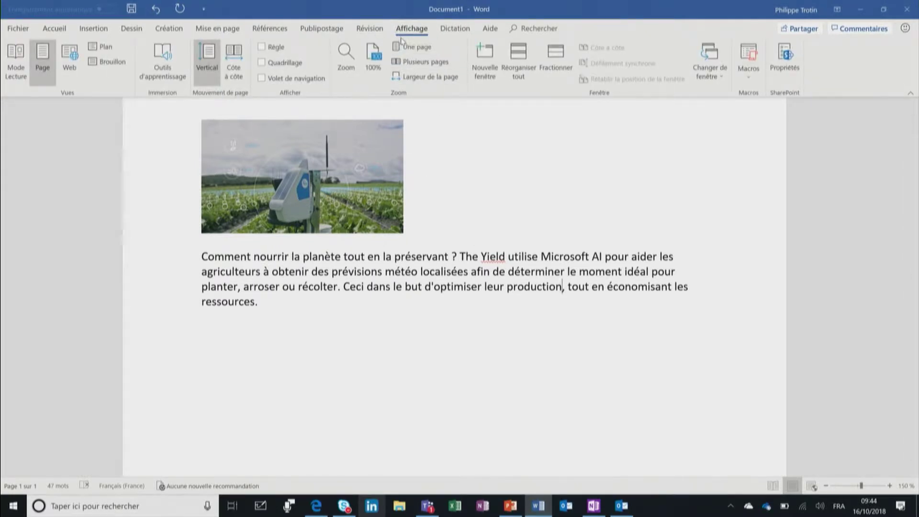
click(166, 67)
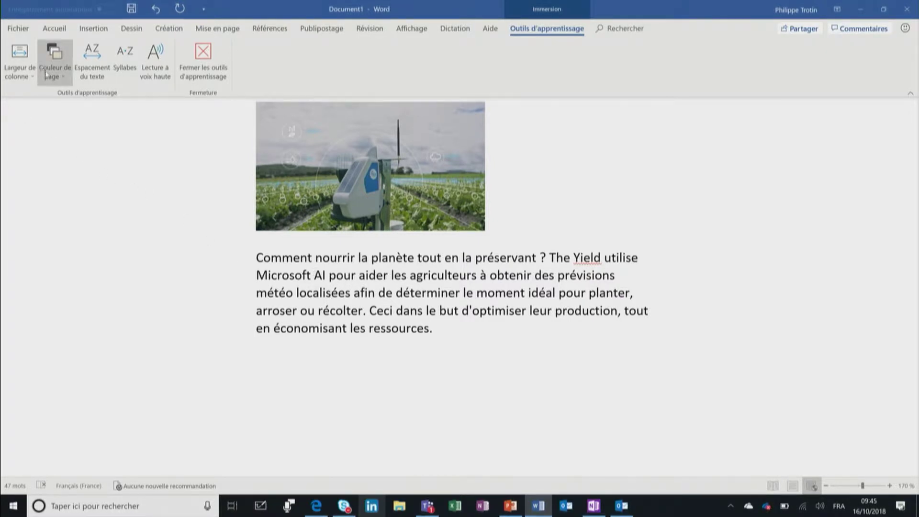
Try the Sépia page colour, followed by the Inverse page colour, on the document.
click(53, 82)
click(64, 125)
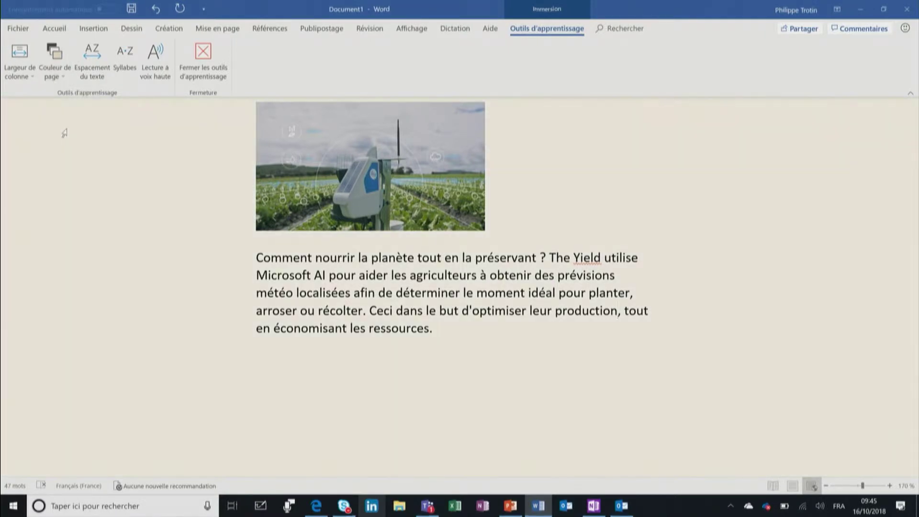
click(64, 73)
click(75, 145)
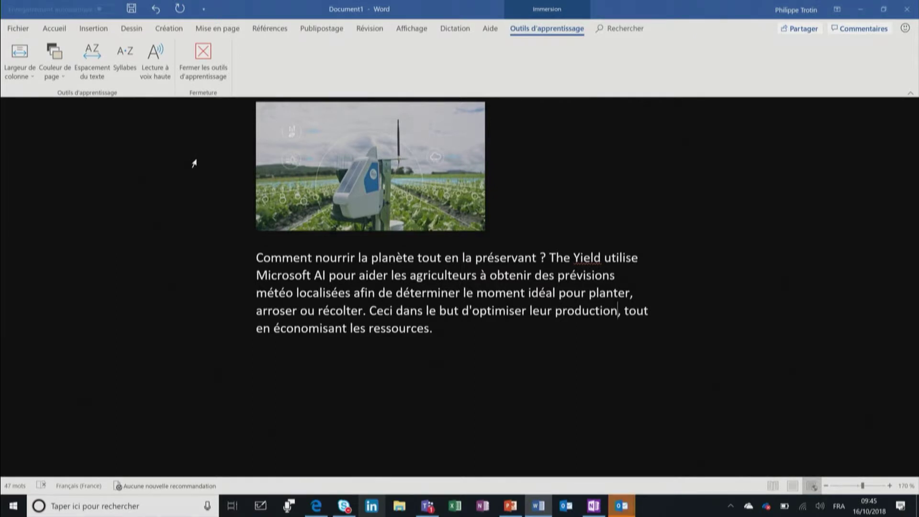
Turn on wider text spacing and set the page colour to Aucune.
click(92, 65)
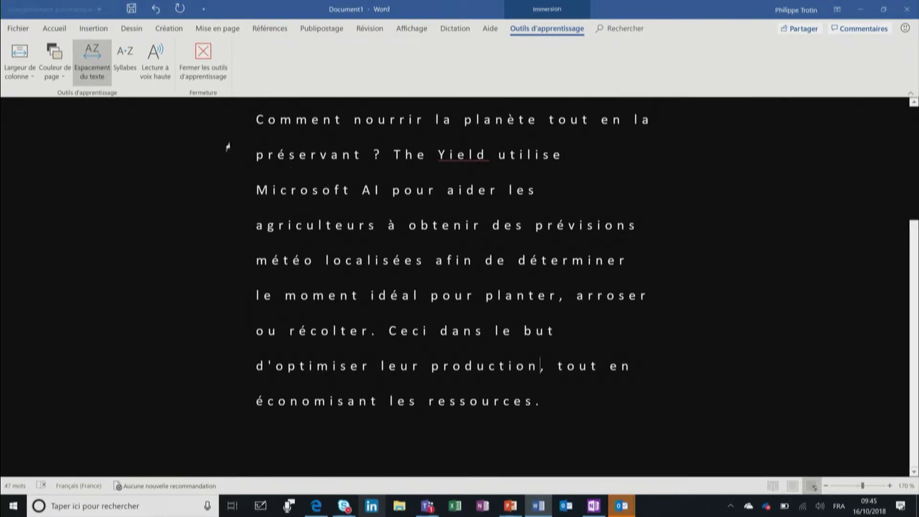
click(54, 75)
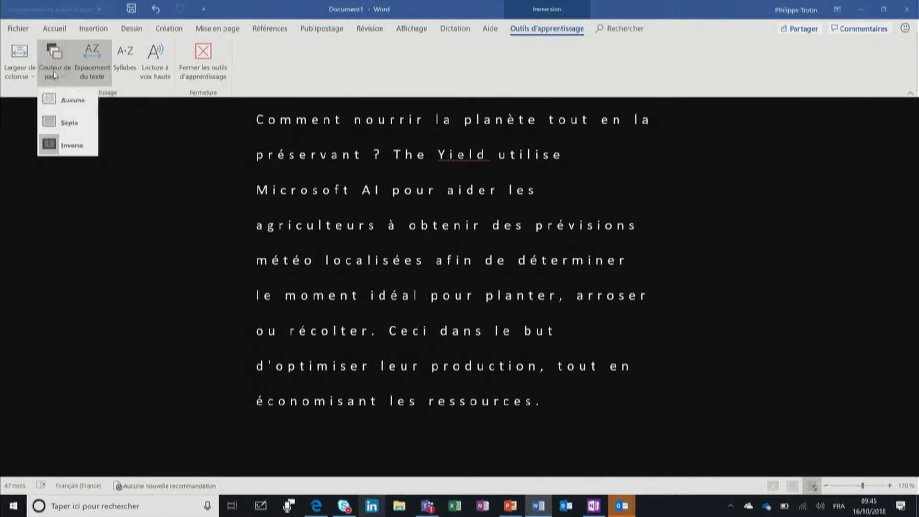
click(69, 99)
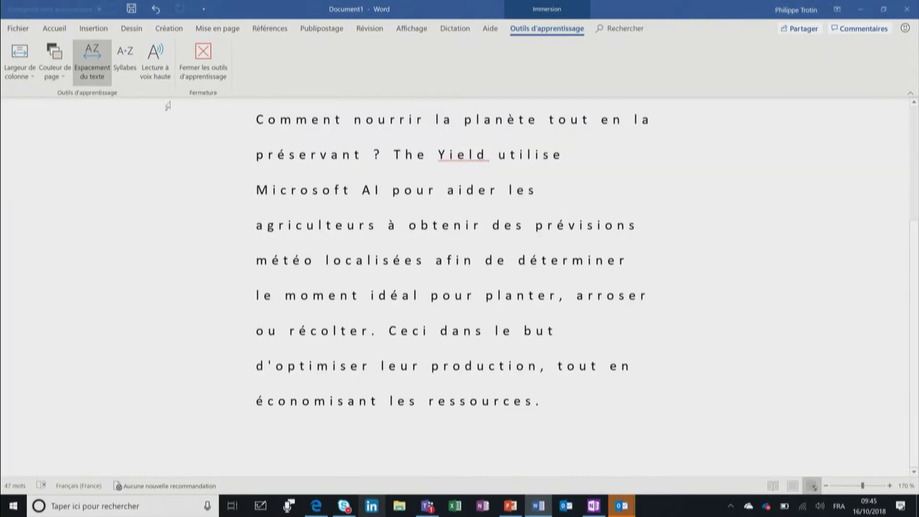
Show syllable breaks in the text, and have the paragraph read aloud from its beginning before stopping the reading.
click(123, 62)
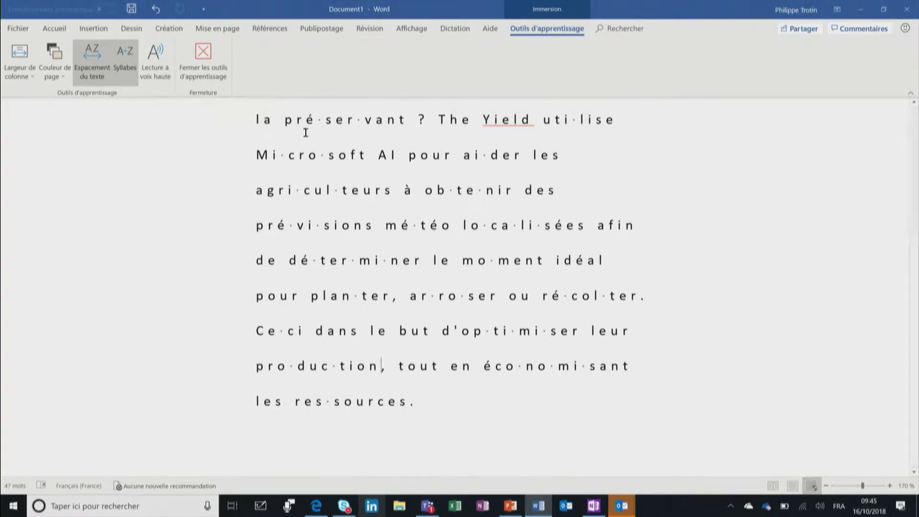
scroll(285, 135, up, 3)
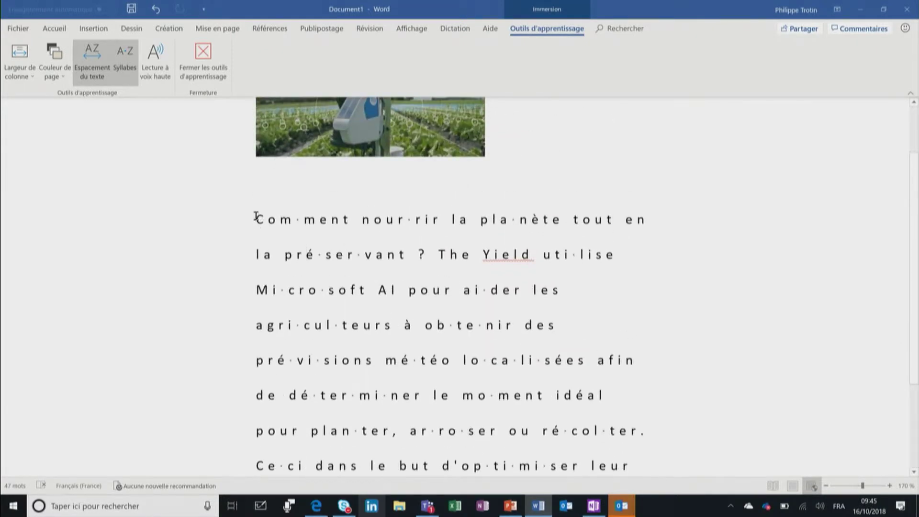
click(154, 57)
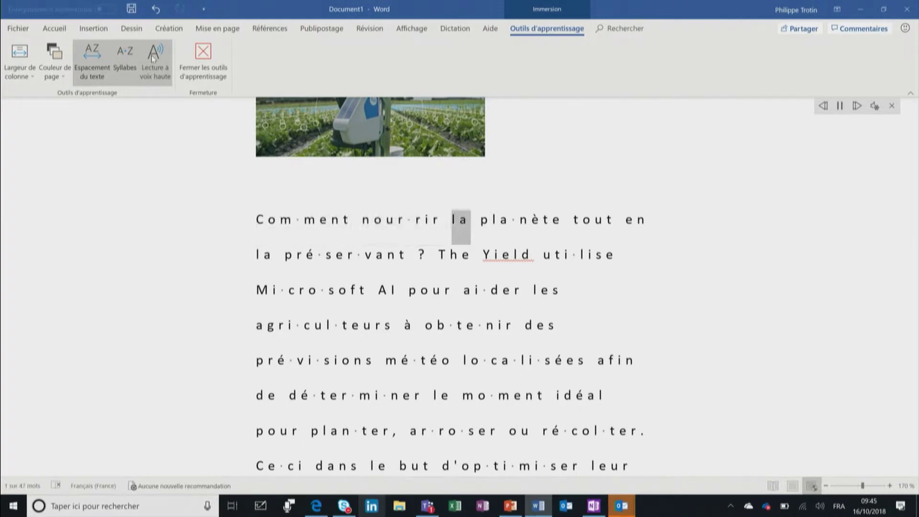
click(154, 57)
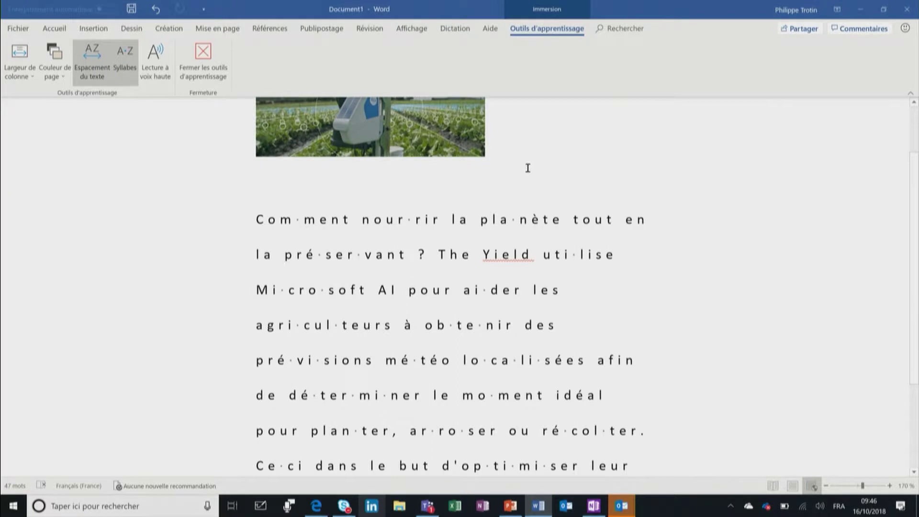
Minimize the Word document and open the OneNote page "IA & Microsoft" in the Immersive Reader.
click(860, 9)
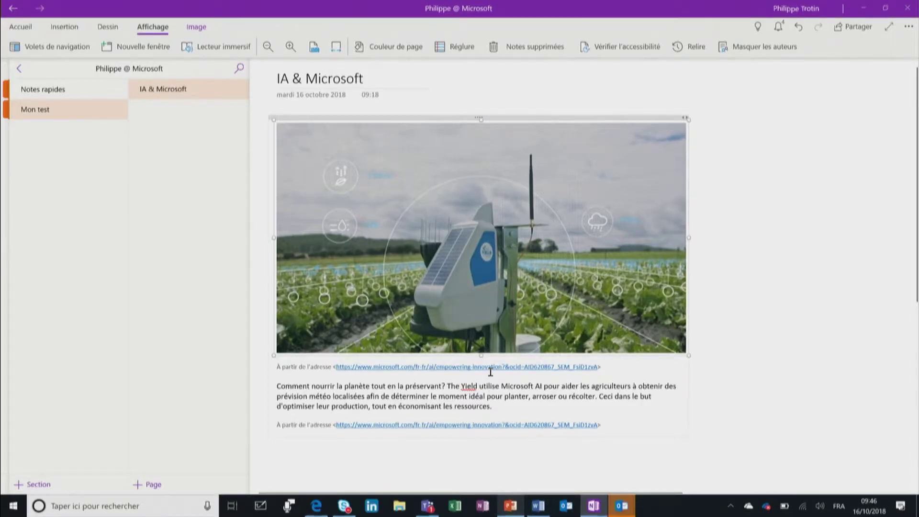
scroll(490, 371, down, 2)
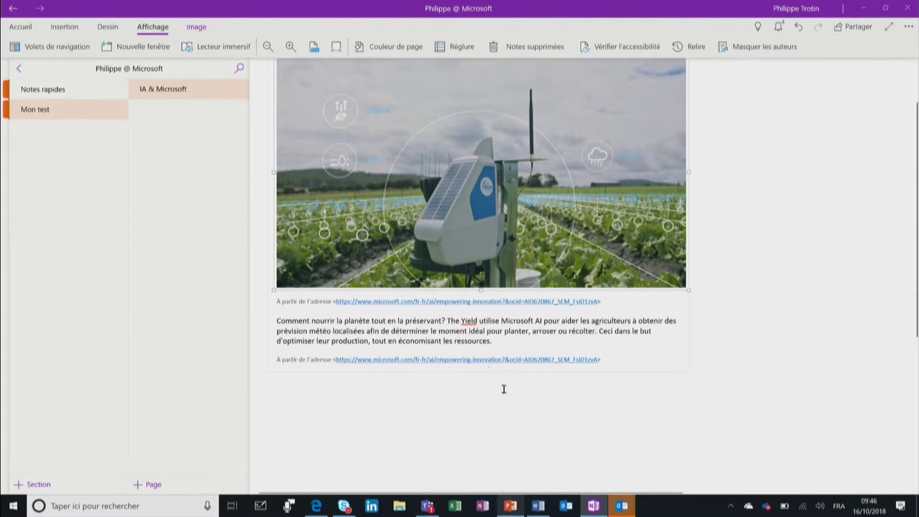
click(223, 46)
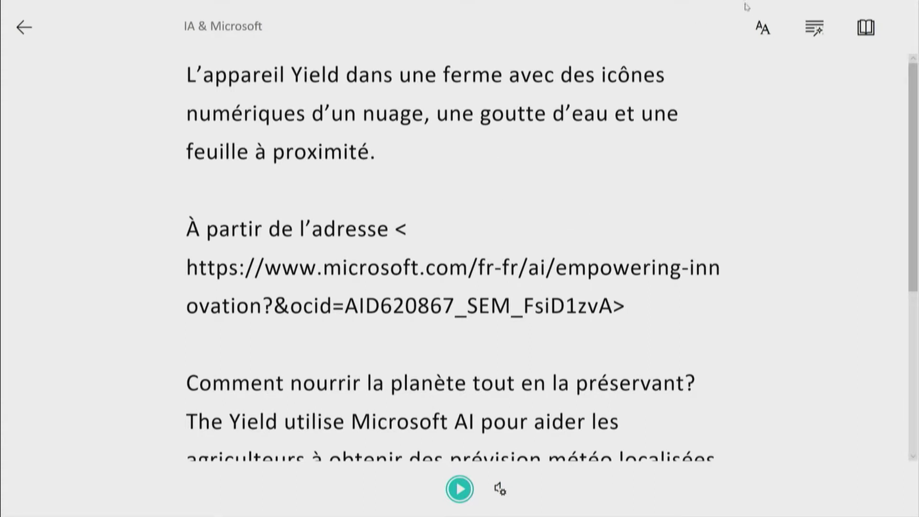
Open the reader's text preferences, keep the text size at 42, and turn on increased spacing.
click(761, 30)
mouse_move(809, 91)
mouse_down()
mouse_move(849, 91)
mouse_move(808, 91)
mouse_up()
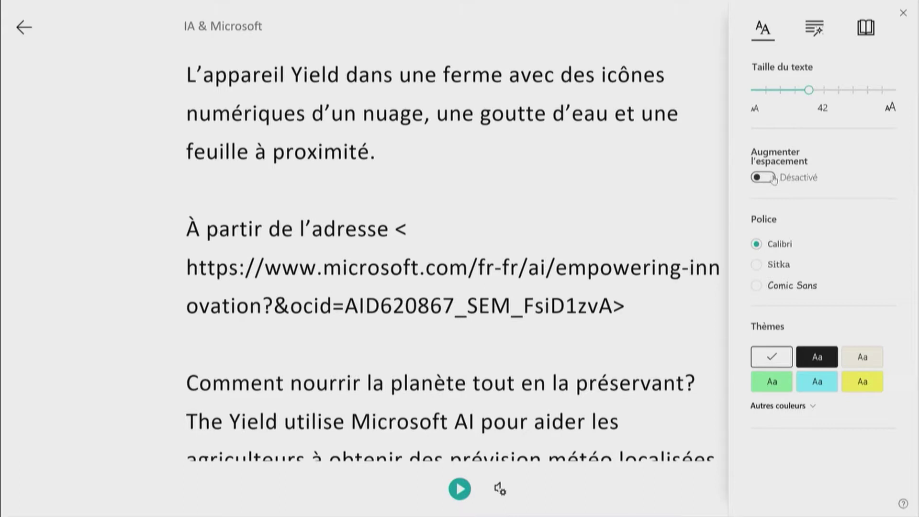
click(764, 178)
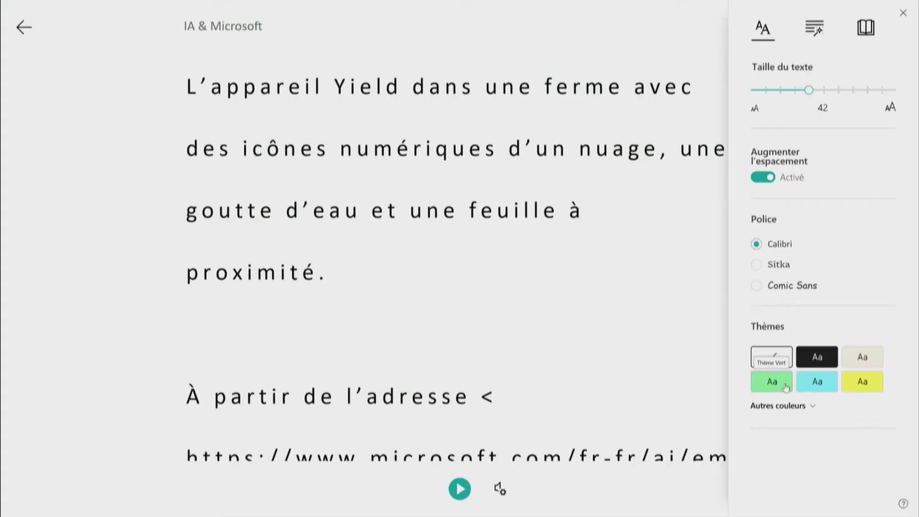
Try the Vert and Sombre reading themes, and return to the Clair theme.
click(786, 386)
click(817, 358)
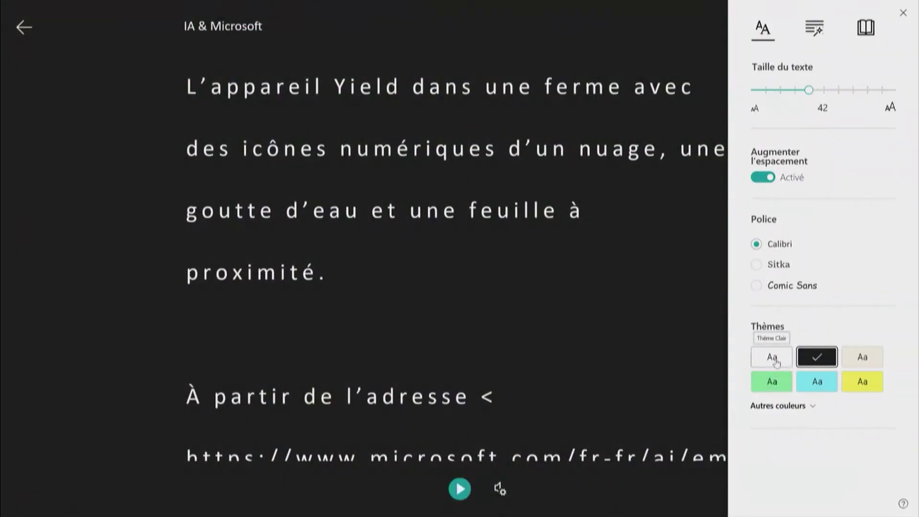
click(776, 362)
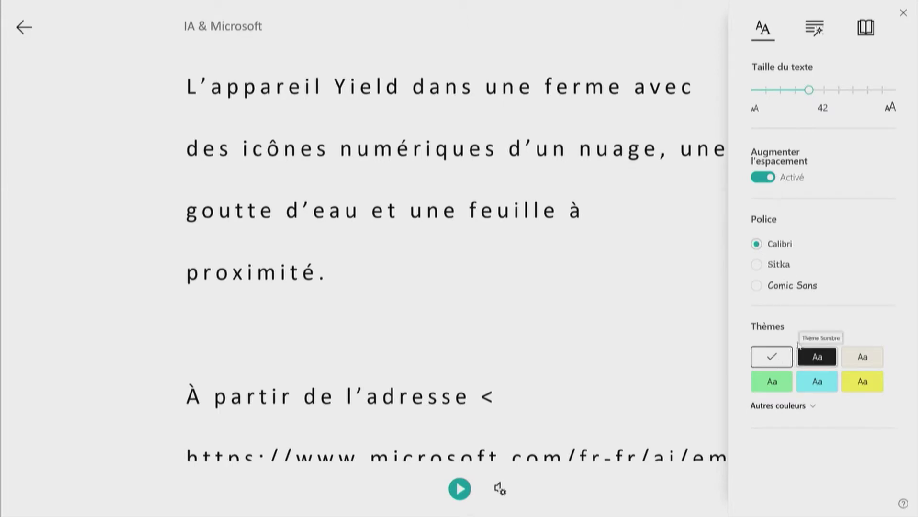
Open the grammar options and try the syllable display, switching it back off.
click(817, 31)
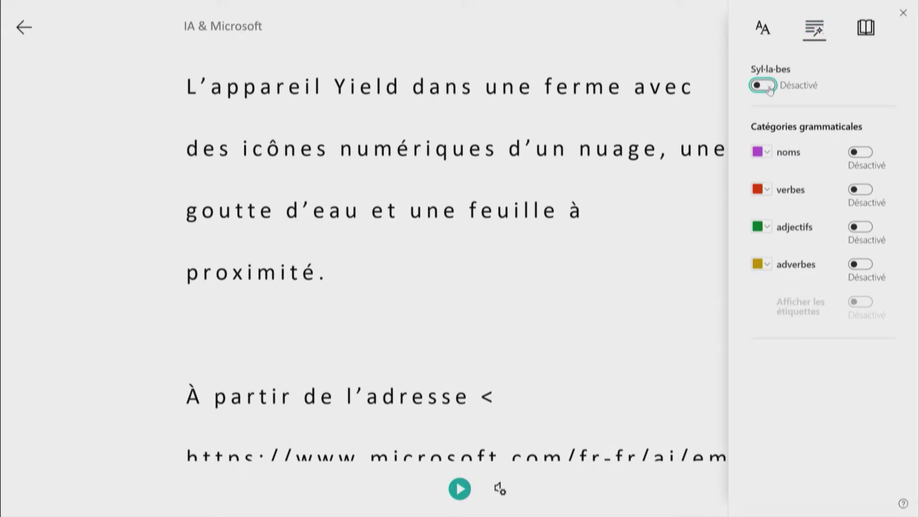
click(766, 86)
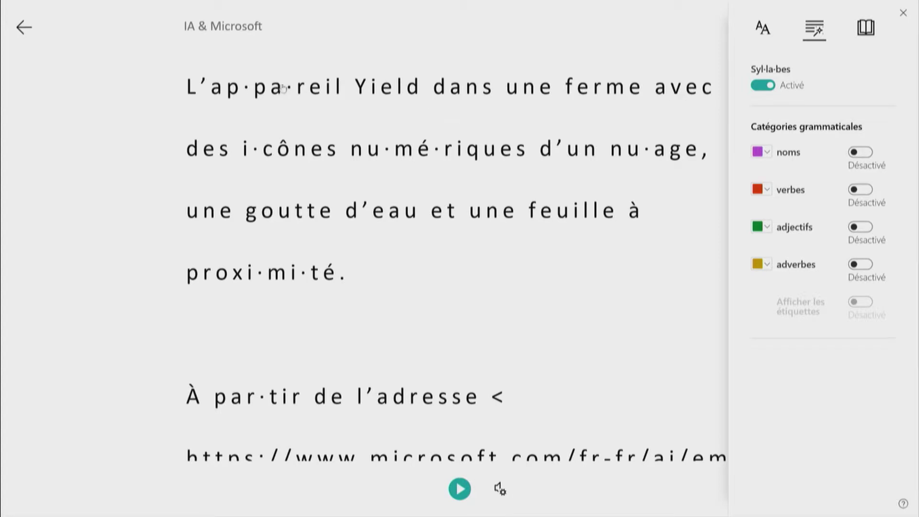
click(764, 86)
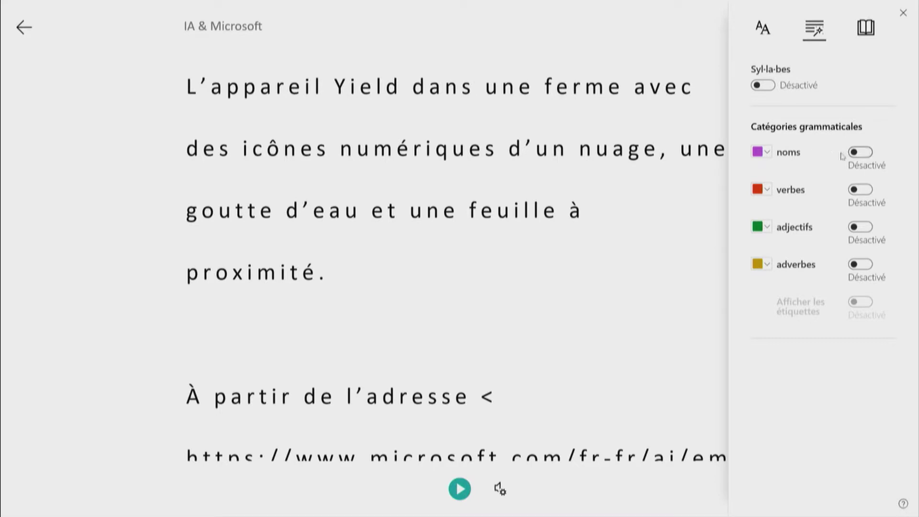
Turn on colour highlighting for nouns, verbs, adjectives and adverbs in the reader text.
click(867, 152)
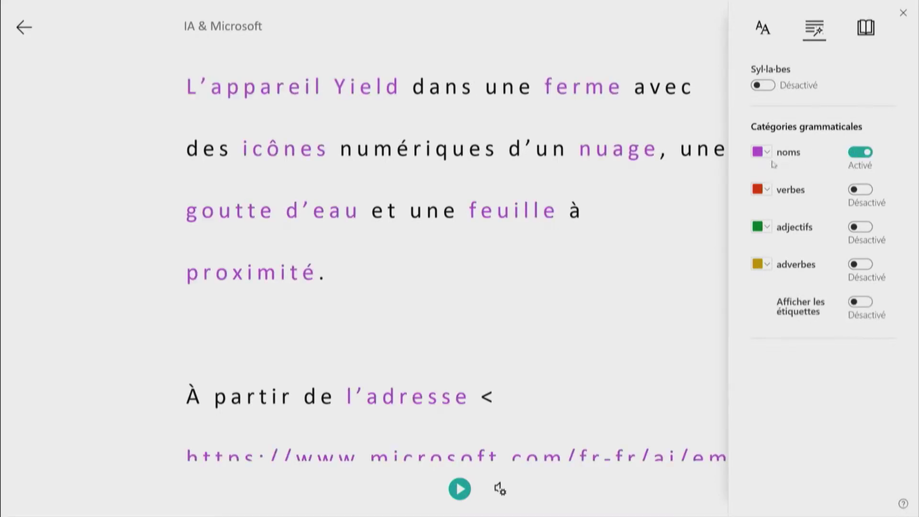
click(859, 189)
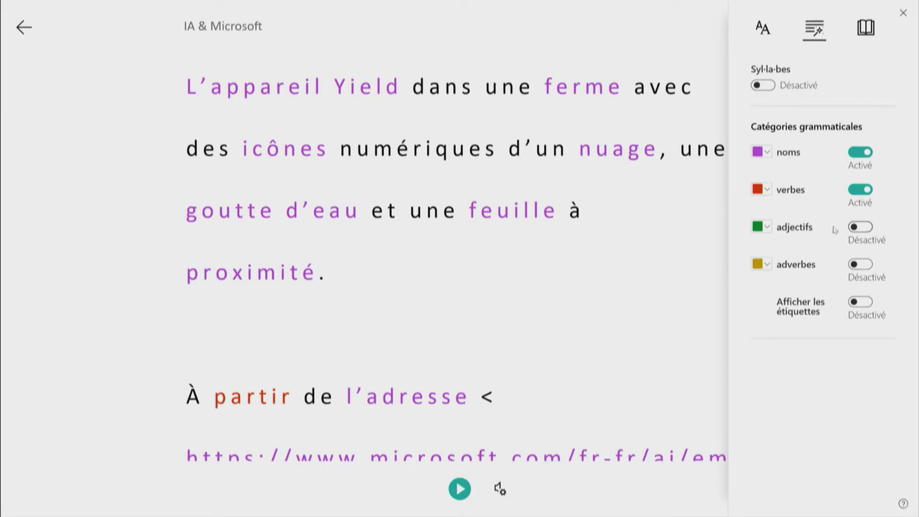
click(860, 227)
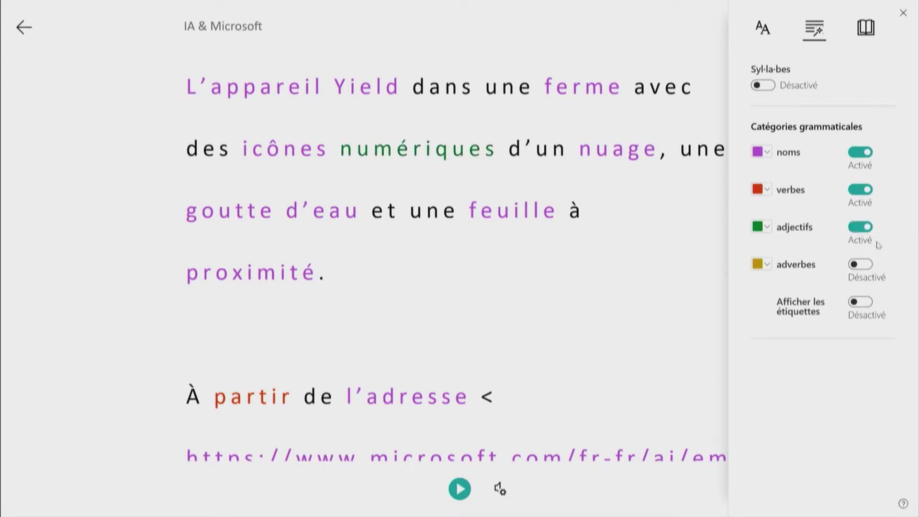
click(862, 265)
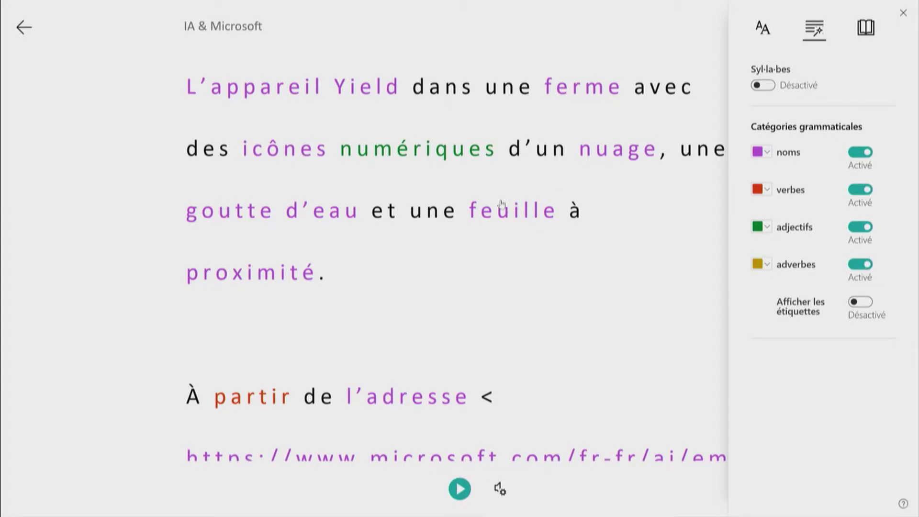
click(556, 225)
scroll(646, 265, down, 3)
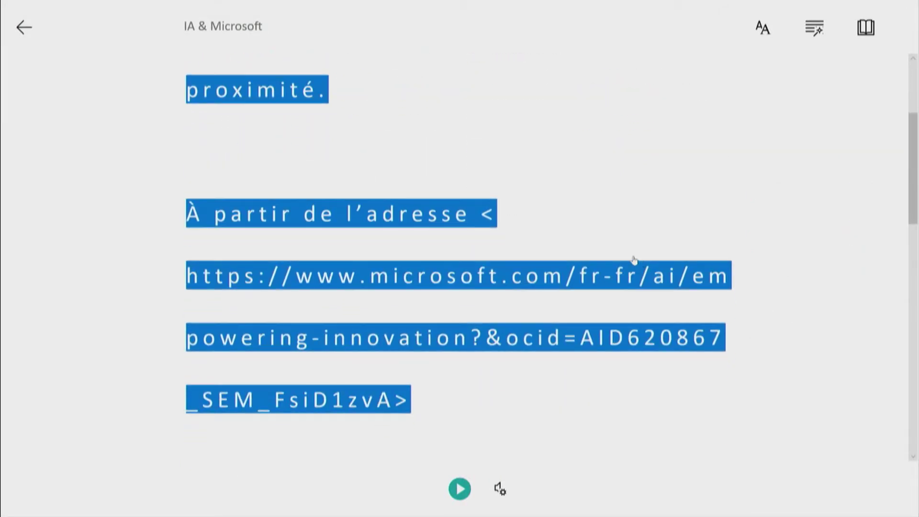
scroll(631, 256, up, 3)
click(623, 212)
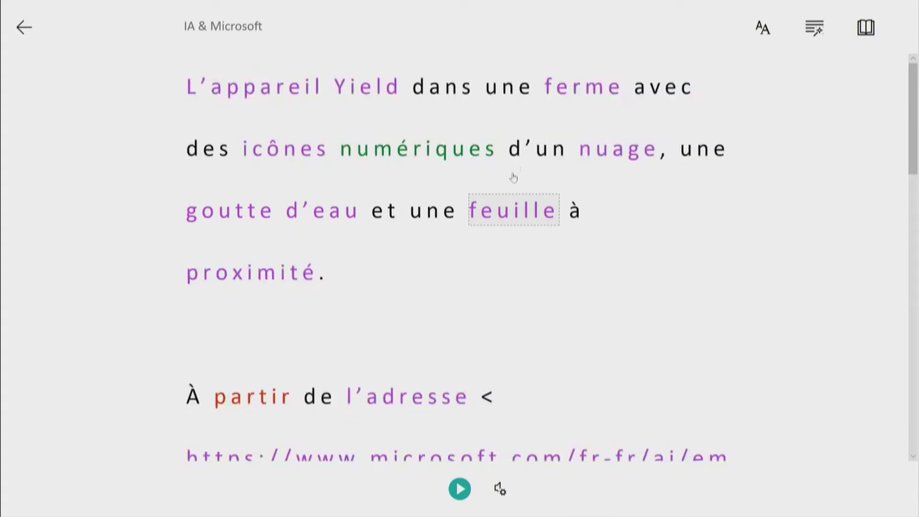
Reopen the grammar options and turn on the part-of-speech labels above the highlighted words.
click(814, 28)
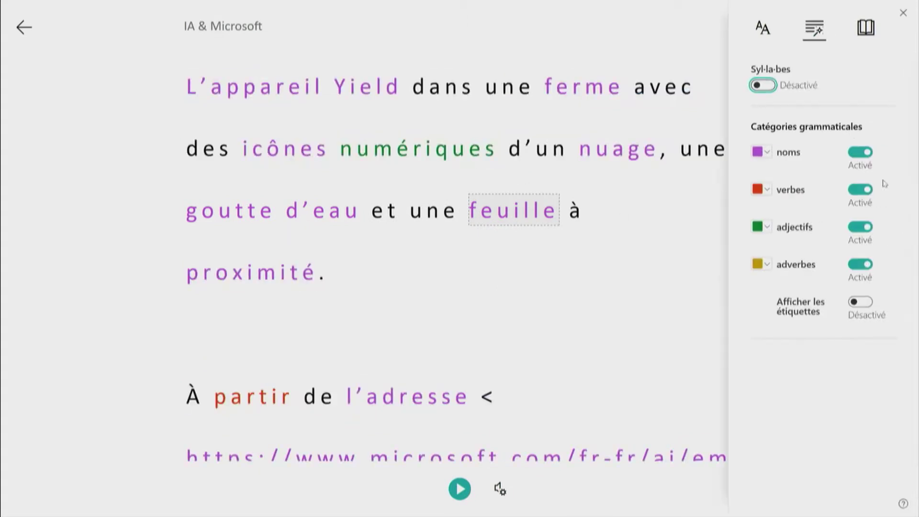
click(863, 303)
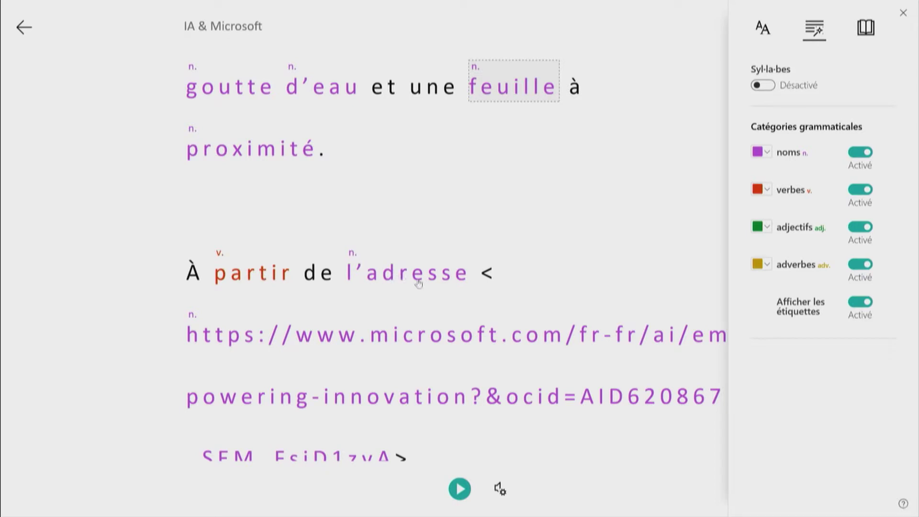
Switch off the part-of-speech labels and the colour highlighting for adverbs, adjectives, verbs and nouns.
click(857, 303)
click(857, 265)
click(856, 227)
click(861, 190)
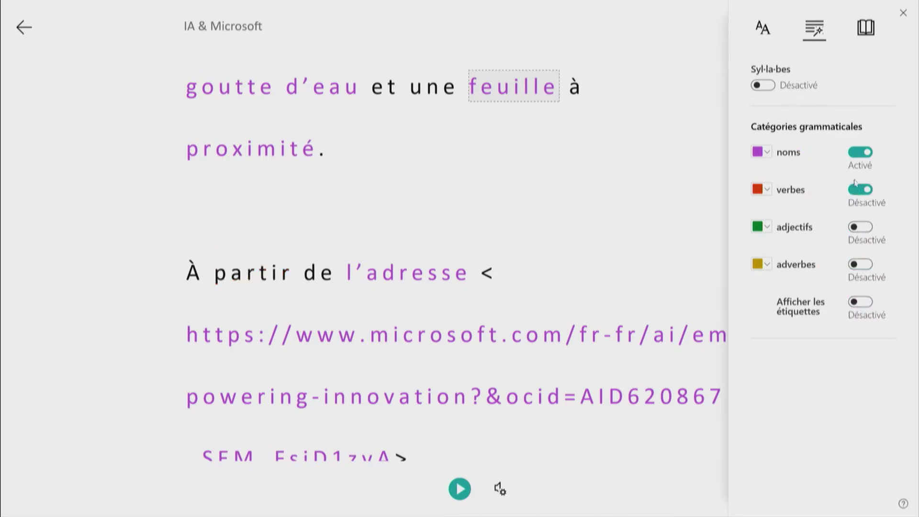
click(857, 154)
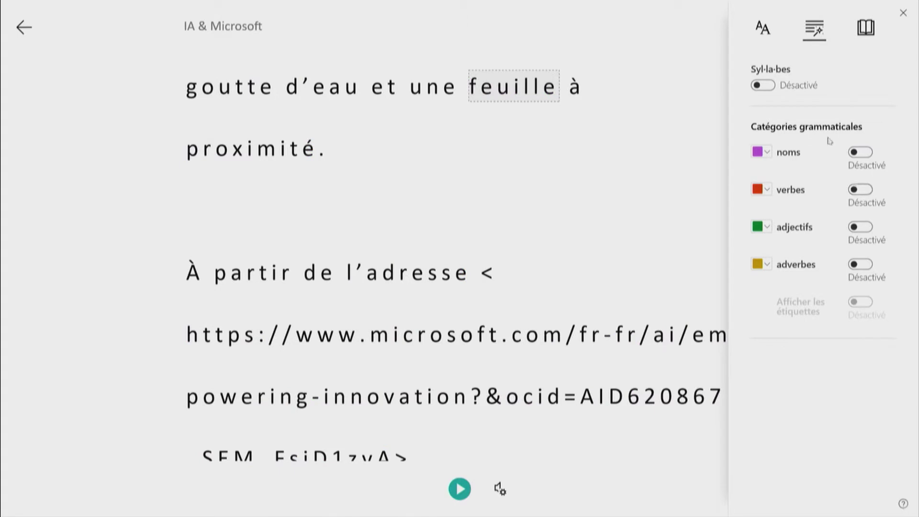
Open the reading preferences, turn on single-line focus (Focus sur lignes), and move through the text line by line.
click(867, 29)
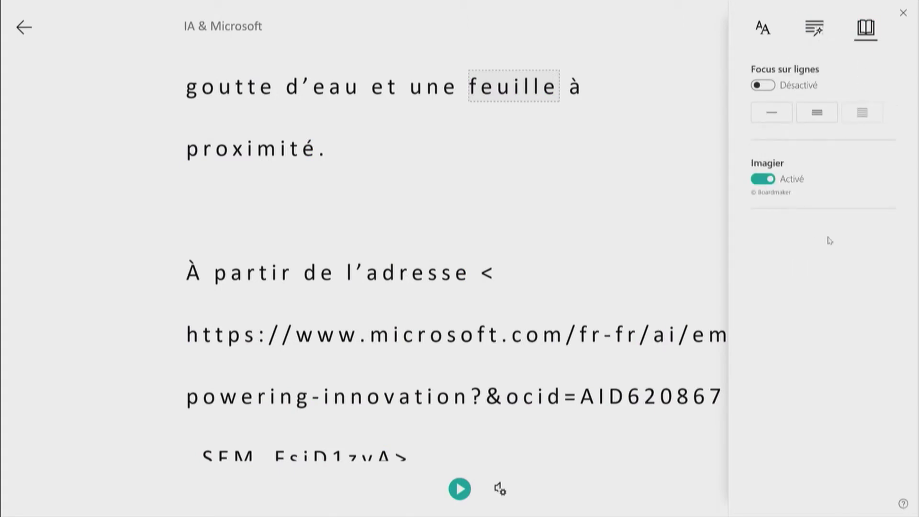
click(765, 85)
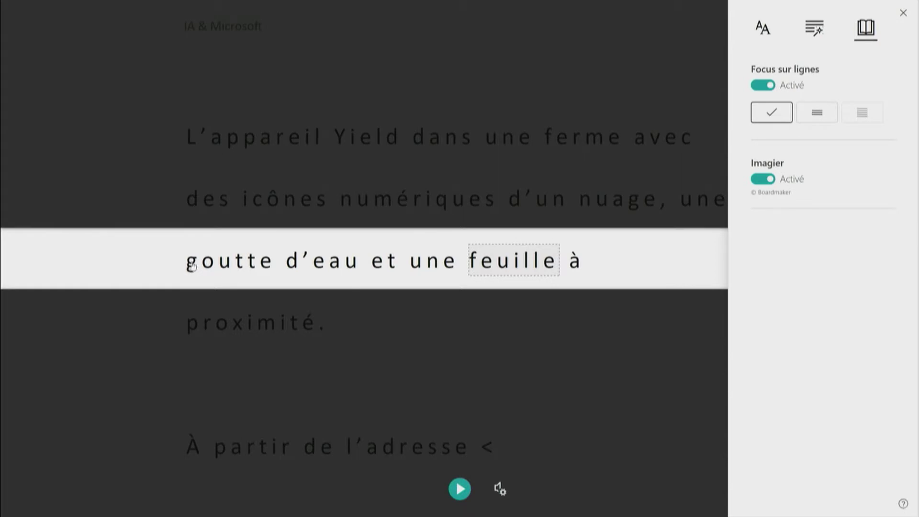
scroll(270, 264, up, 1)
scroll(270, 263, up, 1)
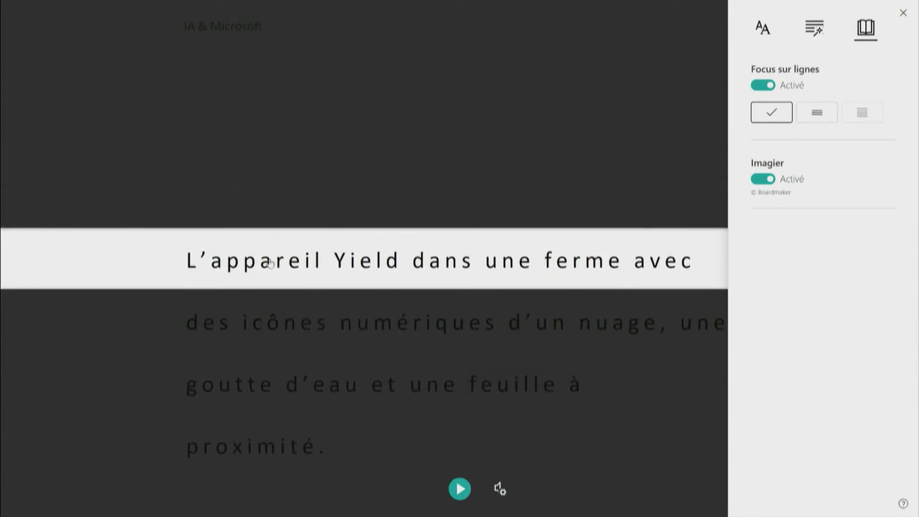
scroll(271, 262, down, 3)
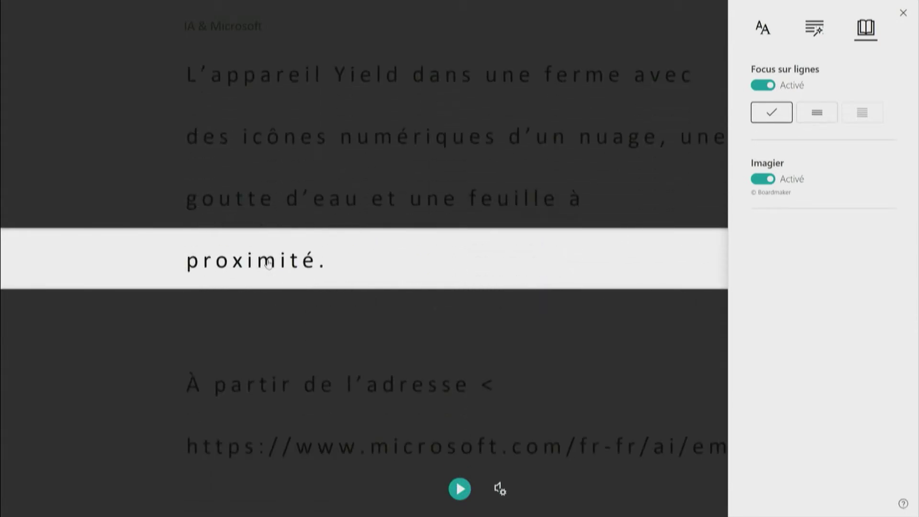
scroll(268, 263, up, 1)
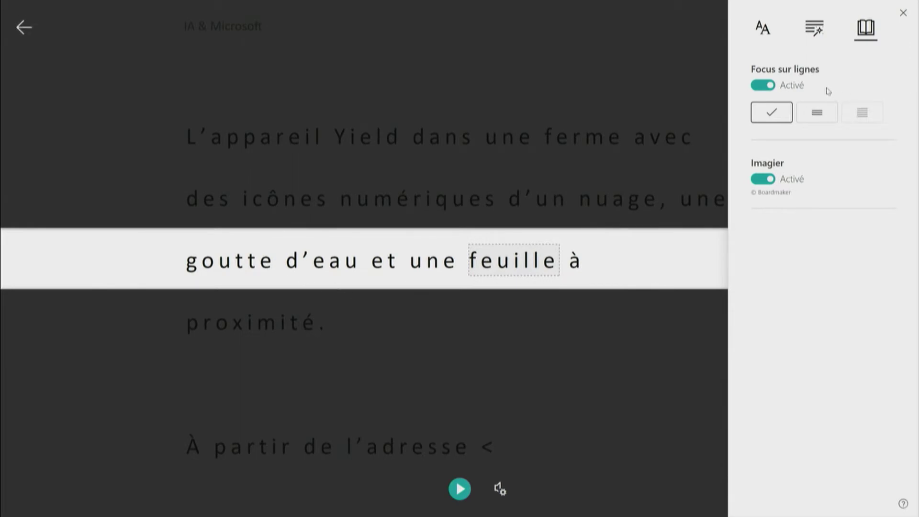
Try the three-line focus, return to single-line focus, and close the reading preferences.
click(815, 114)
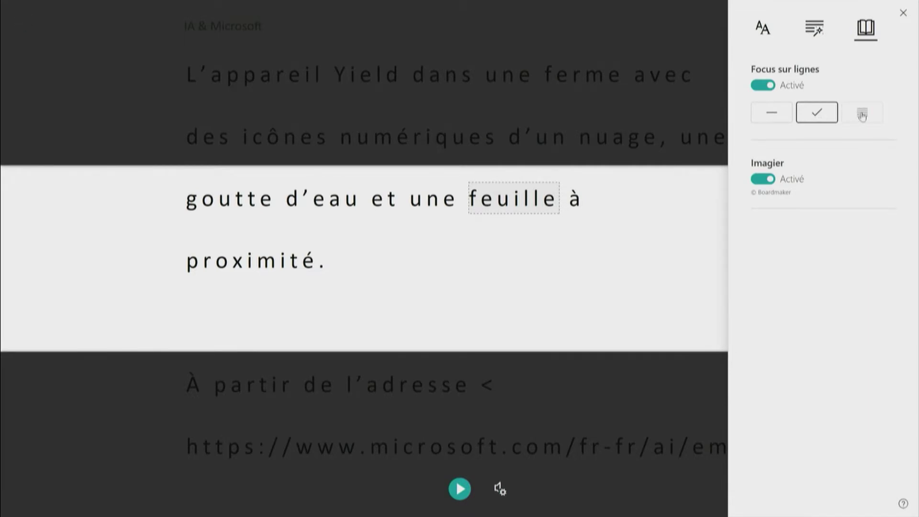
click(773, 117)
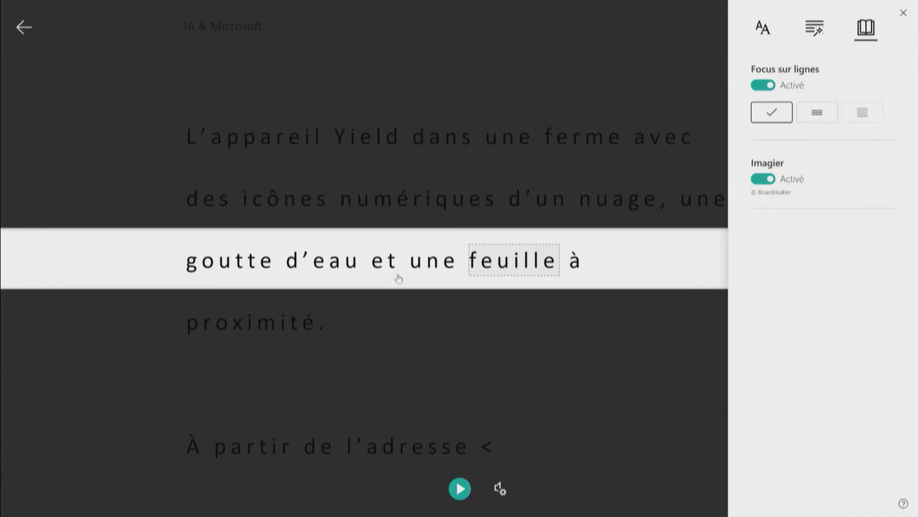
click(427, 412)
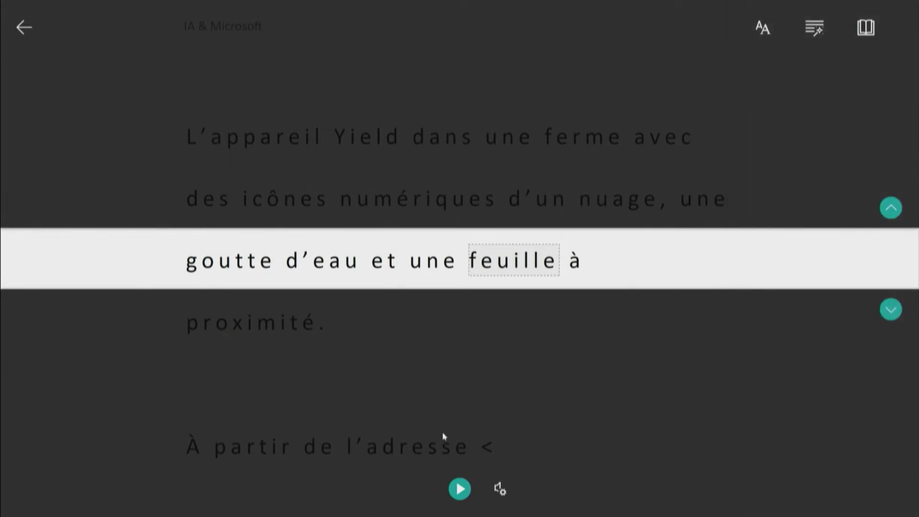
Play part of the text aloud with line focus on, pause it, and open the voice speed and voice selection settings.
click(460, 489)
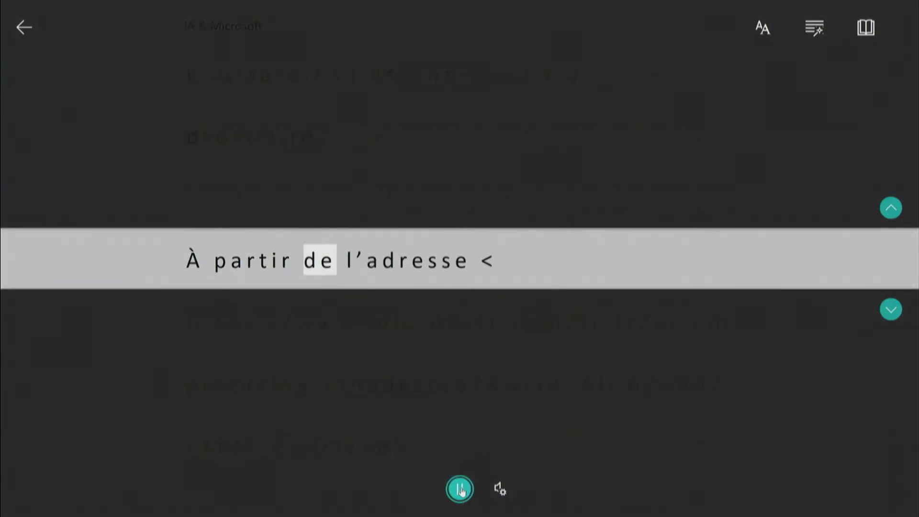
click(460, 489)
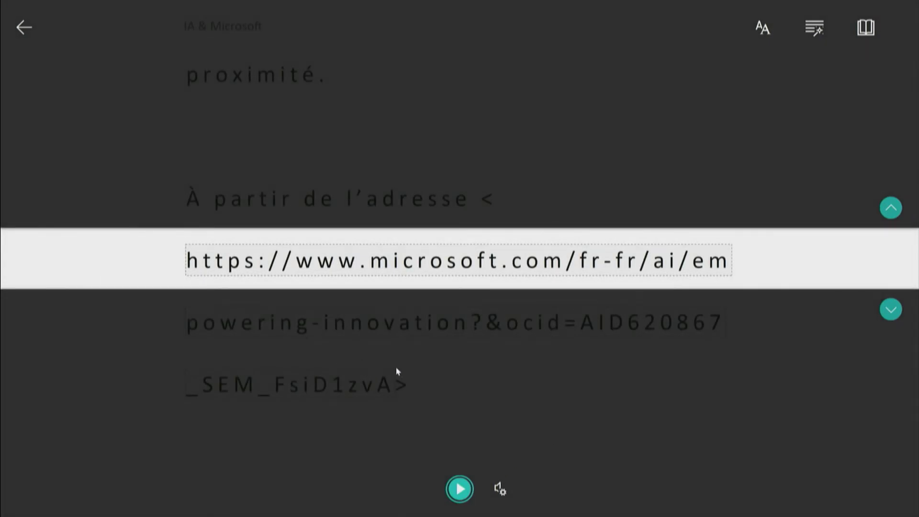
scroll(418, 379, up, 1)
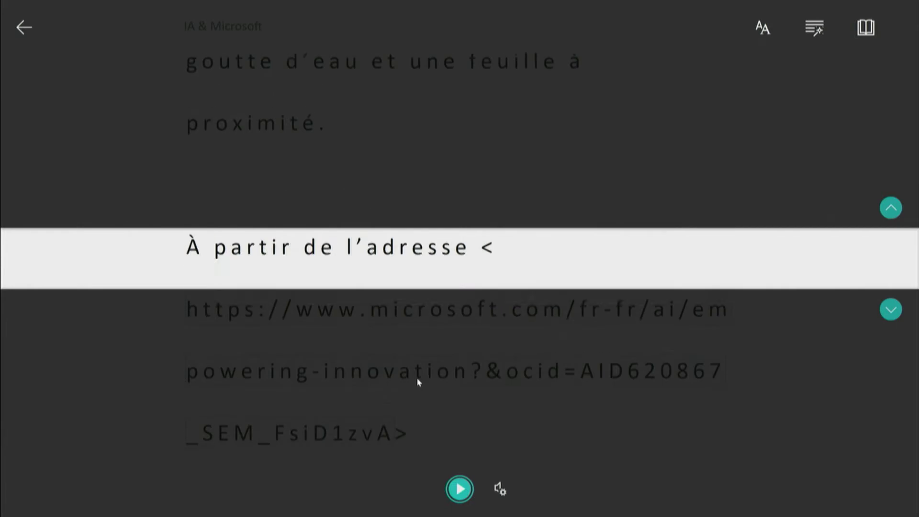
scroll(477, 421, up, 1)
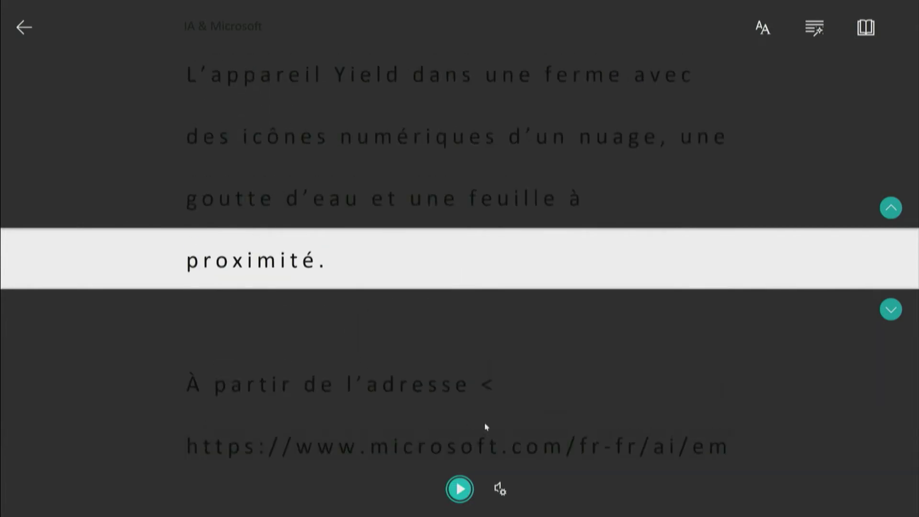
click(498, 489)
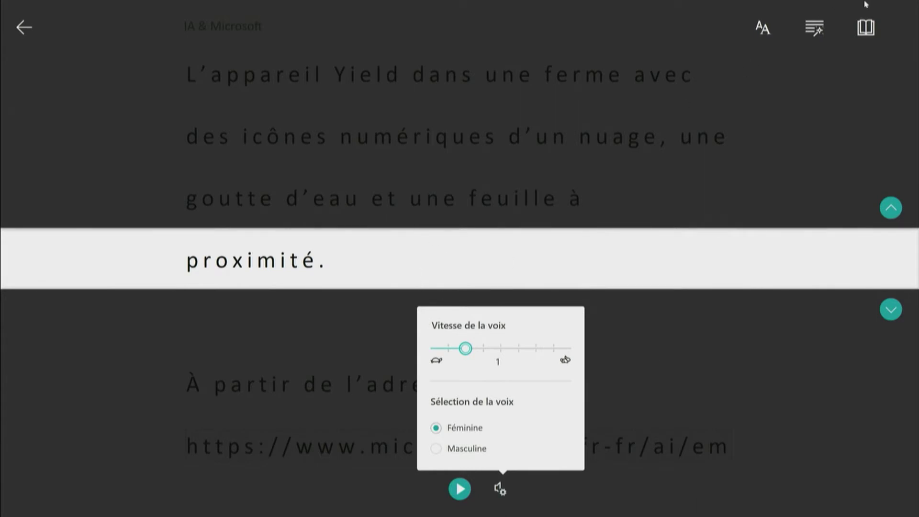
Reopen the reading preferences and switch off both line focus and the picture dictionary (Imagier).
click(865, 28)
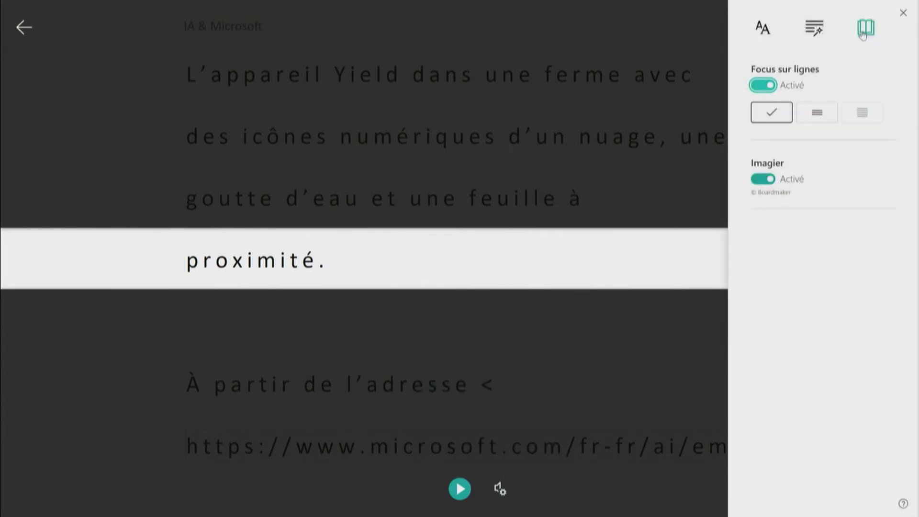
click(762, 87)
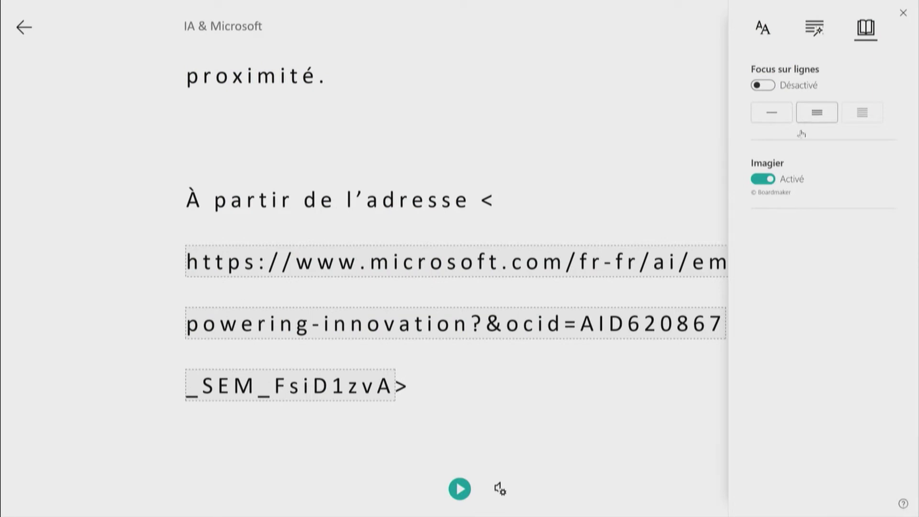
click(763, 179)
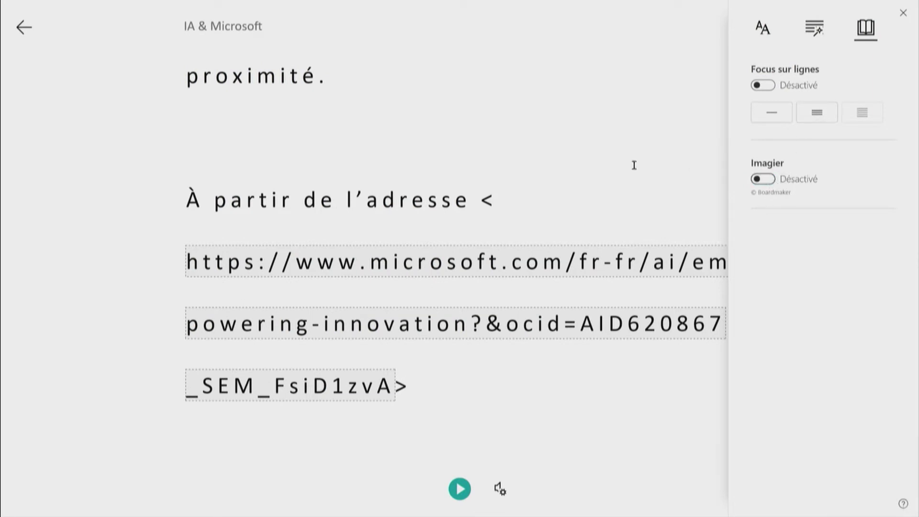
Select the words "ferme" and "nuage" in the text while the picture dictionary is off.
scroll(592, 126, up, 1)
click(592, 125)
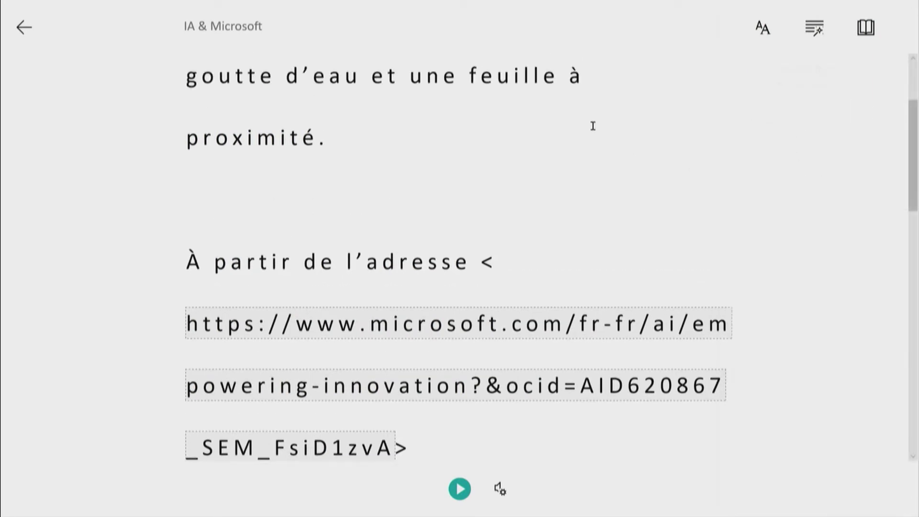
scroll(593, 128, up, 2)
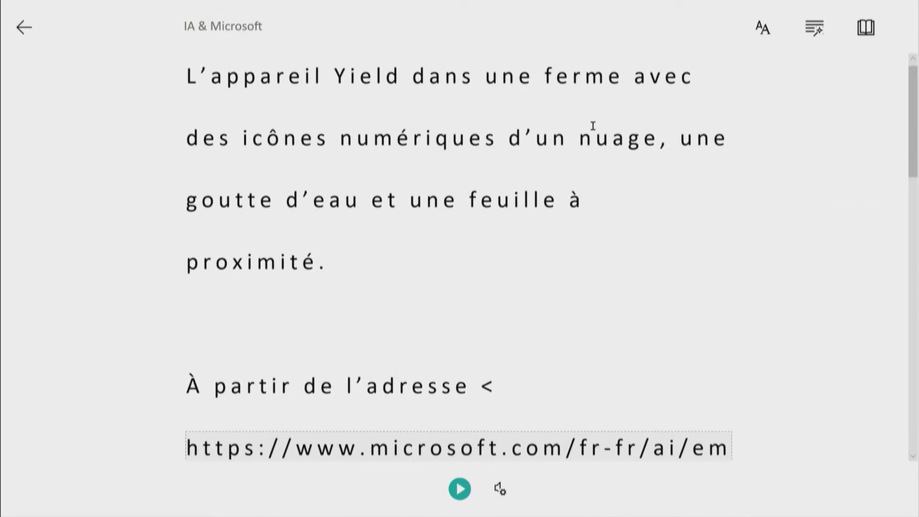
click(576, 95)
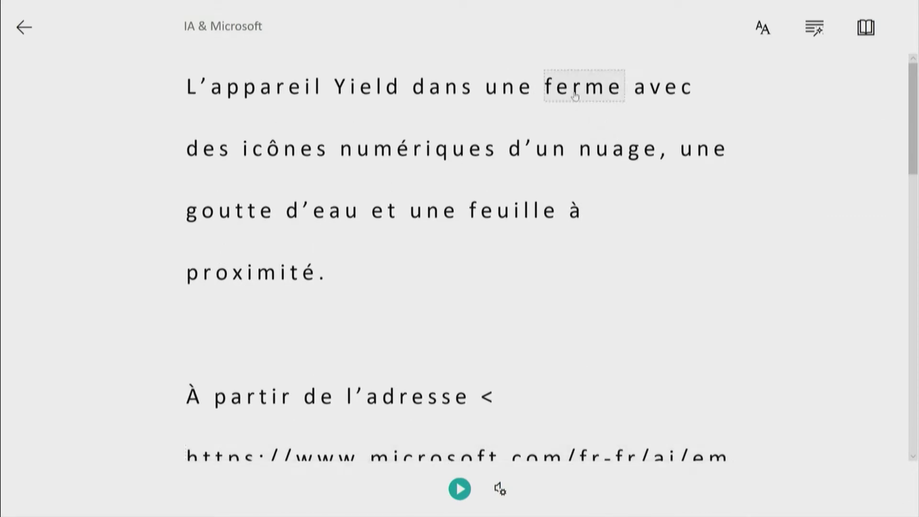
click(602, 156)
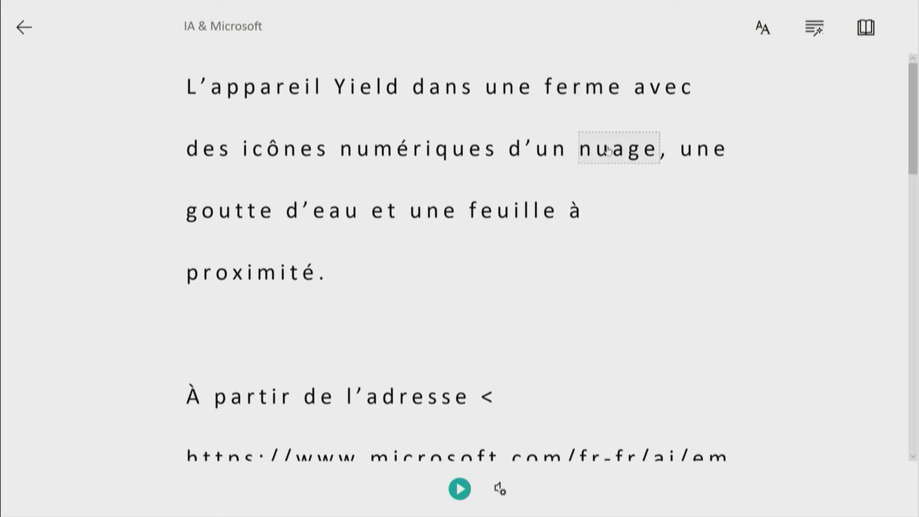
Turn the picture dictionary (Imagier) back on and show the picture for the word "nuage".
click(864, 21)
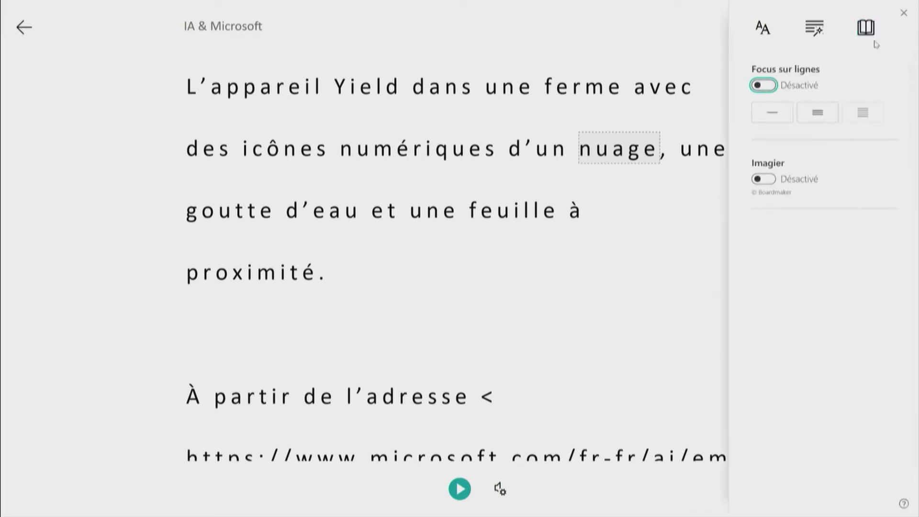
click(767, 179)
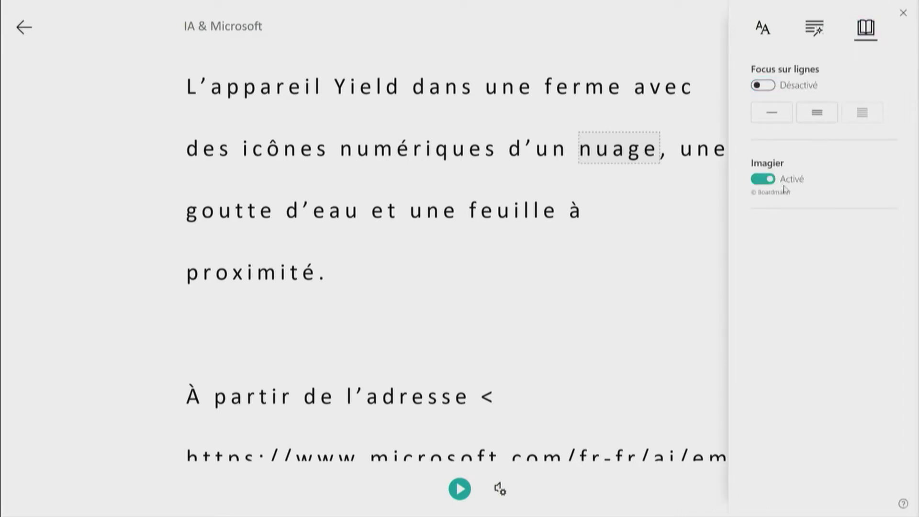
click(637, 156)
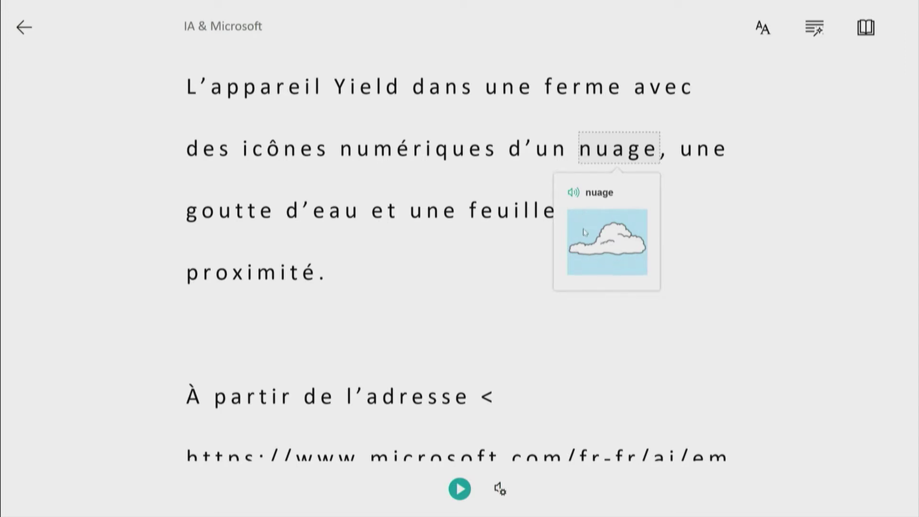
Show the pictures for "ferme", "numériques" and "goutte", and exit the Immersive Reader to the OneNote page.
click(578, 91)
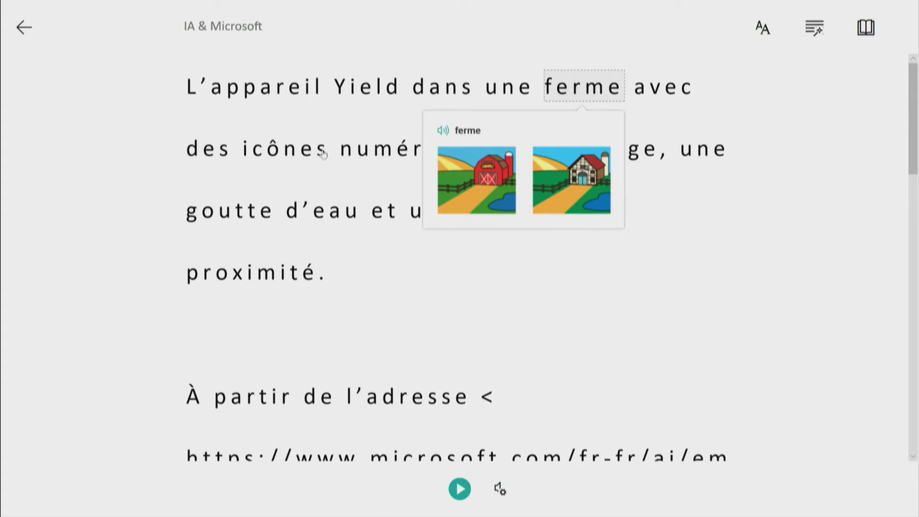
click(416, 150)
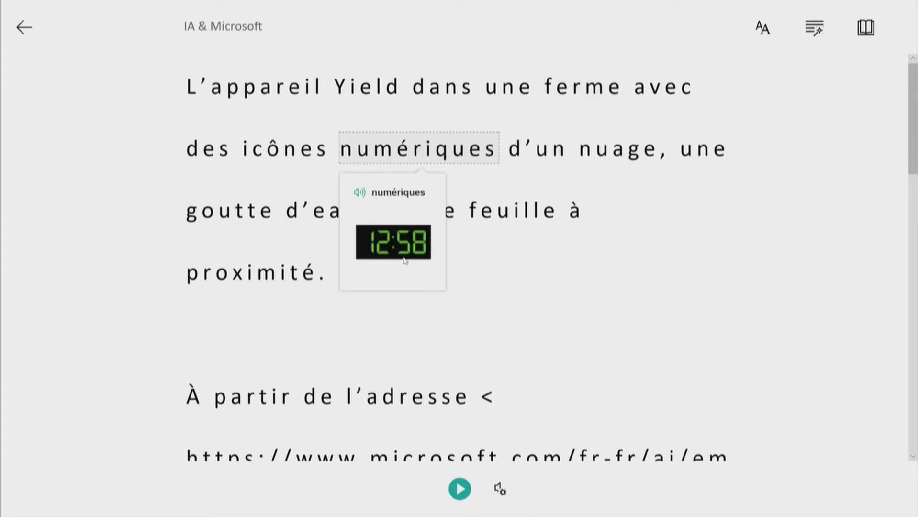
click(237, 211)
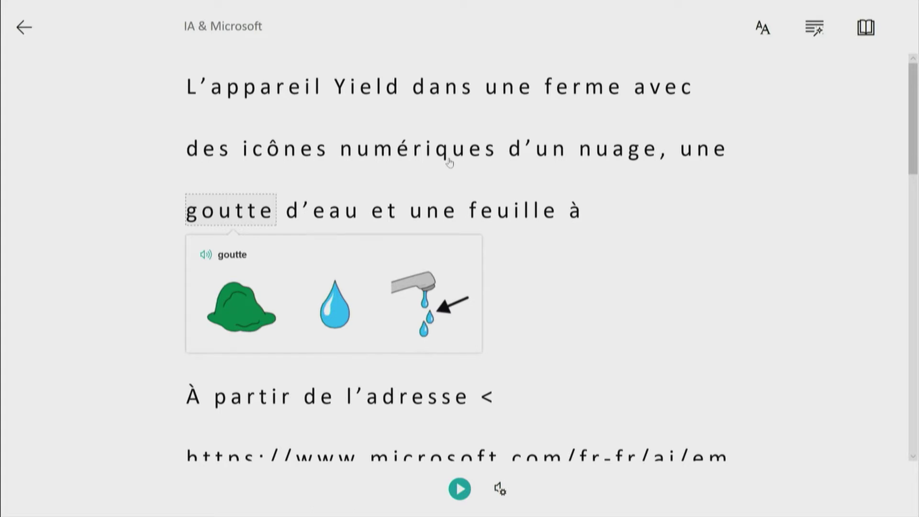
click(25, 29)
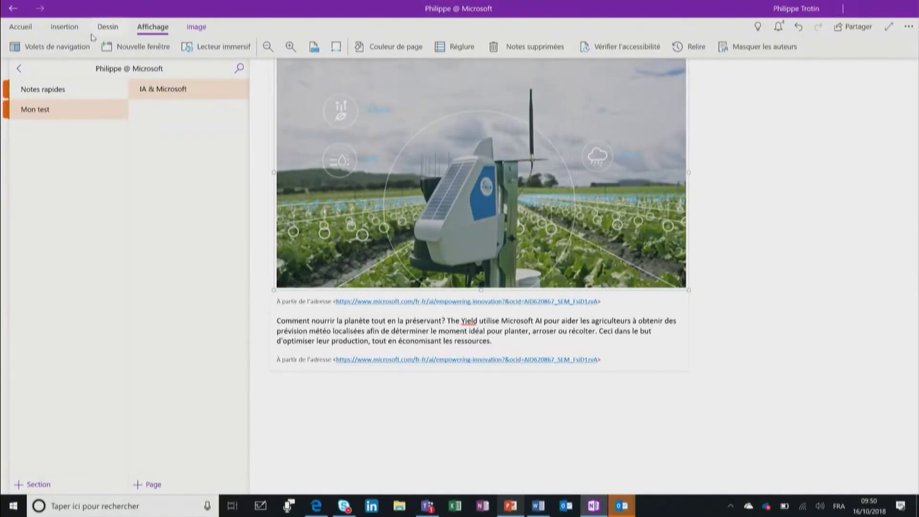
Switch to the Edge browser and open the MSN article "Quelle est la langue la plus parlée dans le monde ?" at its opening paragraphs.
click(316, 509)
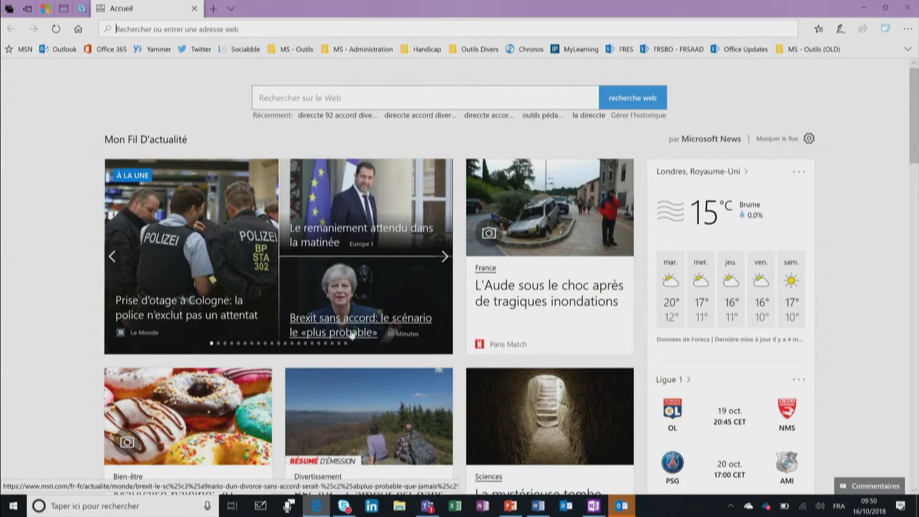
scroll(406, 314, down, 7)
scroll(406, 314, down, 4)
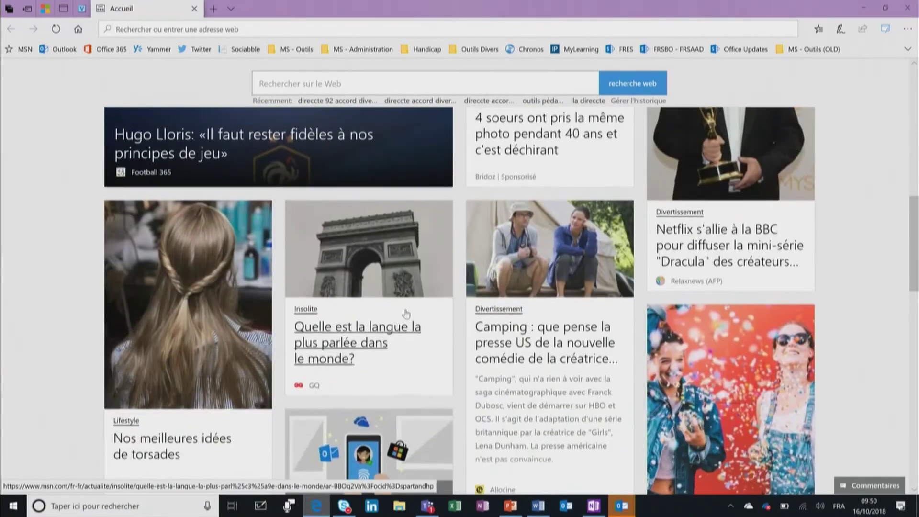
click(357, 347)
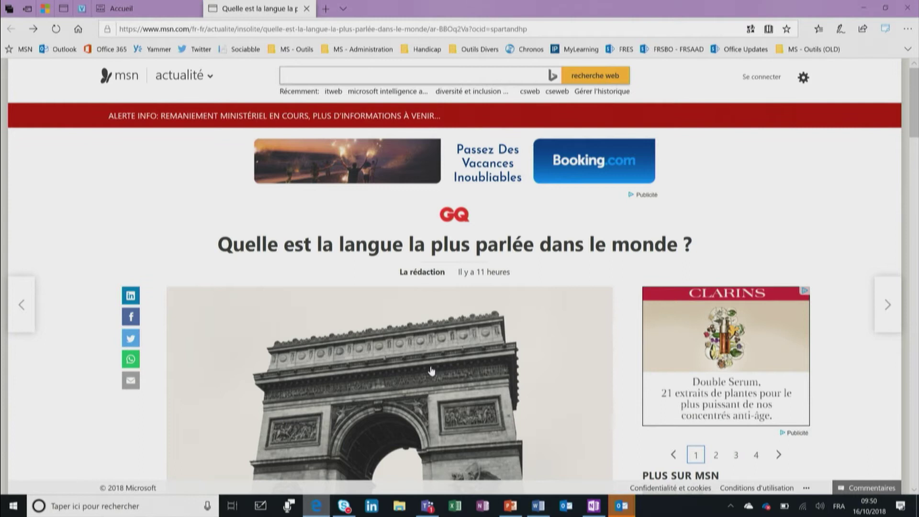
scroll(407, 363, down, 4)
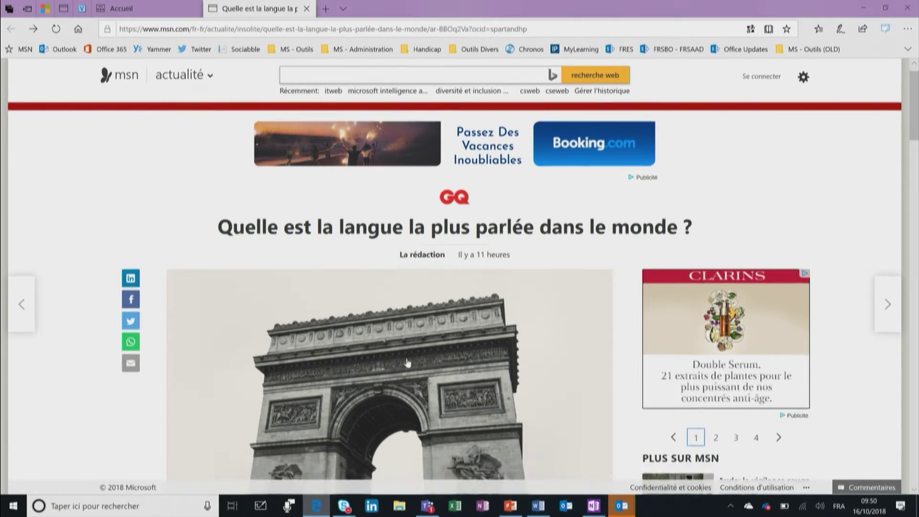
scroll(407, 357, up, 4)
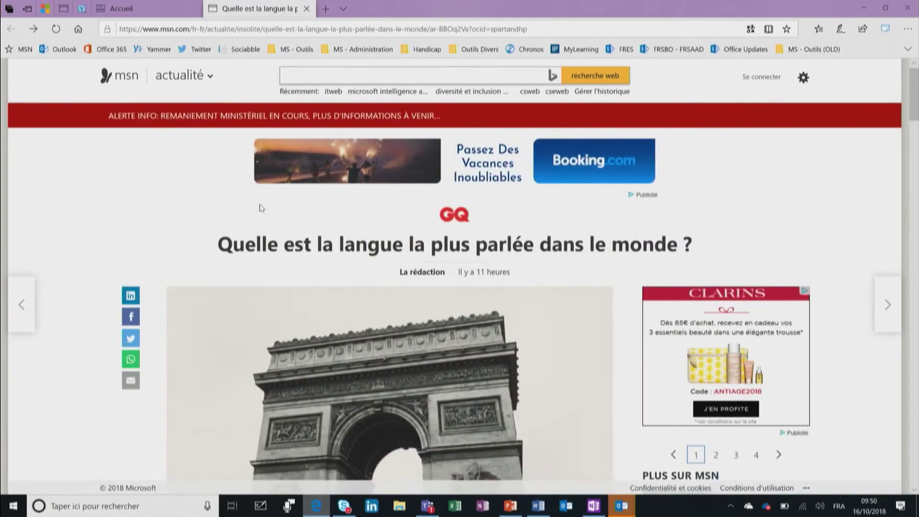
scroll(651, 383, down, 3)
scroll(651, 383, down, 1)
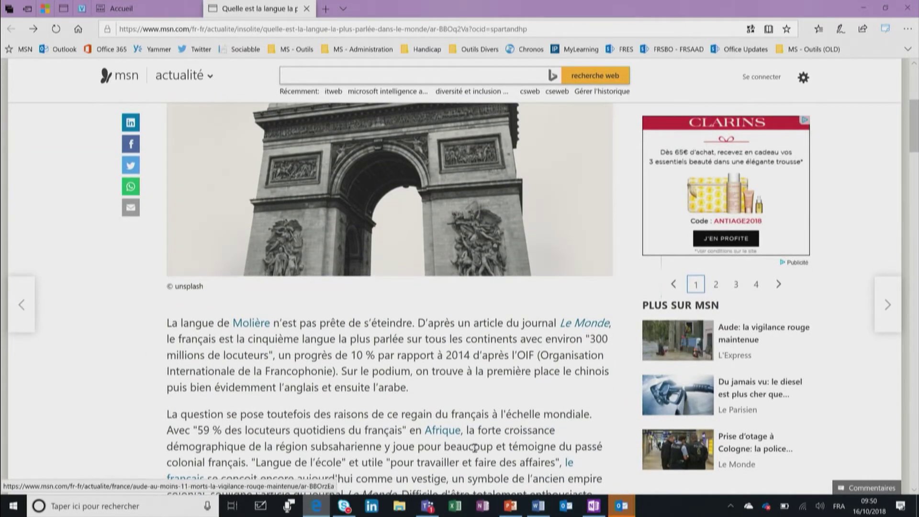
Show the article in reading mode and go to its second page.
scroll(401, 356, up, 3)
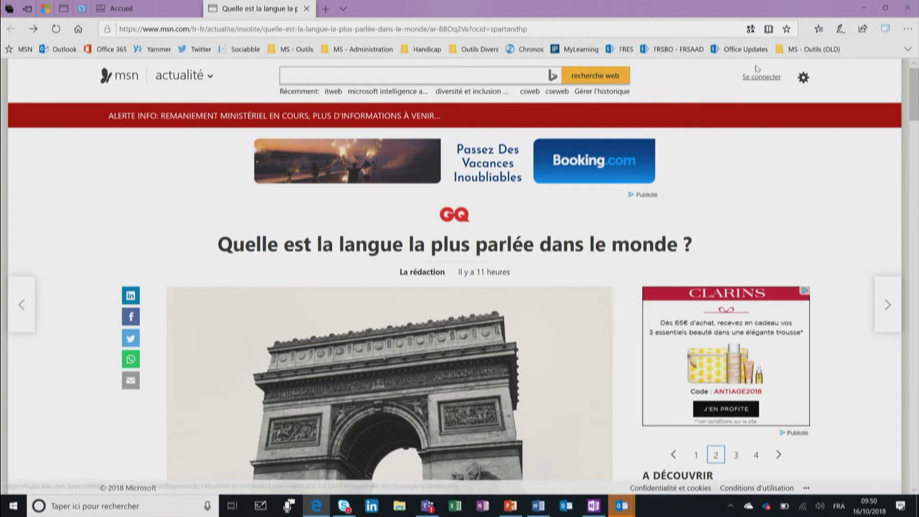
click(768, 30)
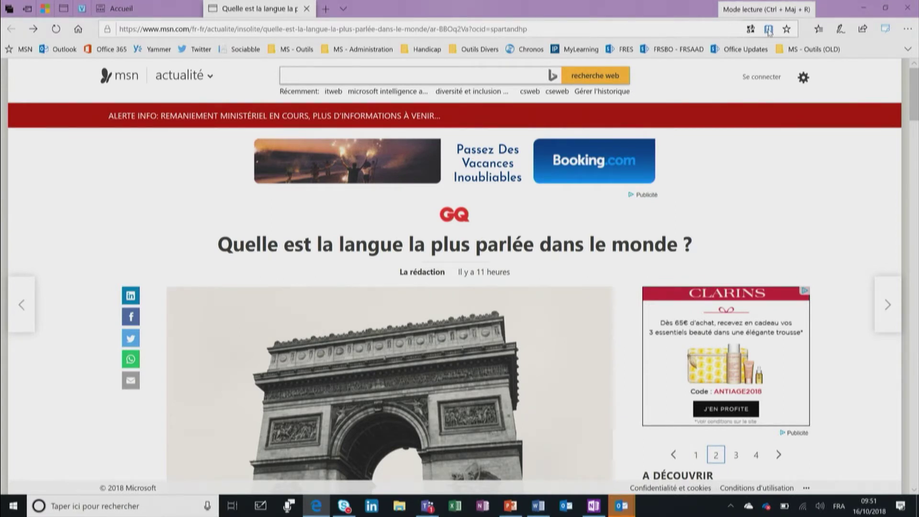
click(769, 31)
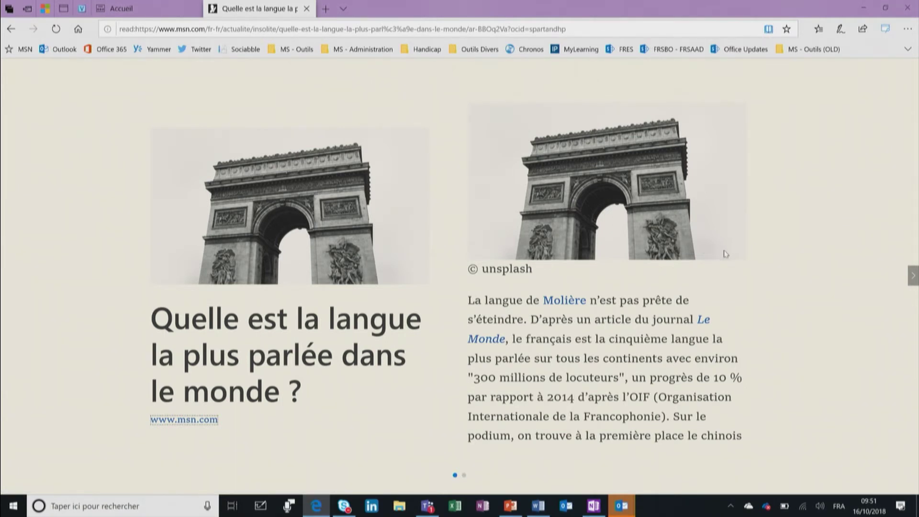
click(912, 277)
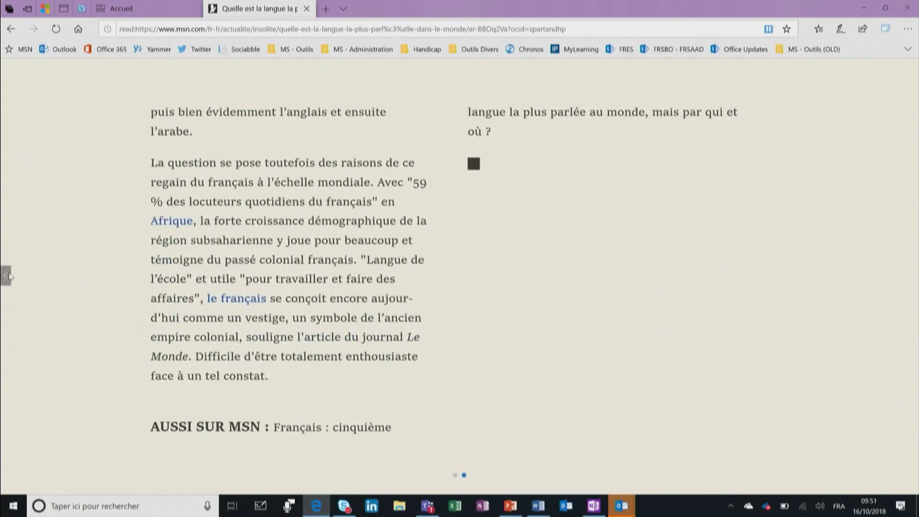
click(334, 224)
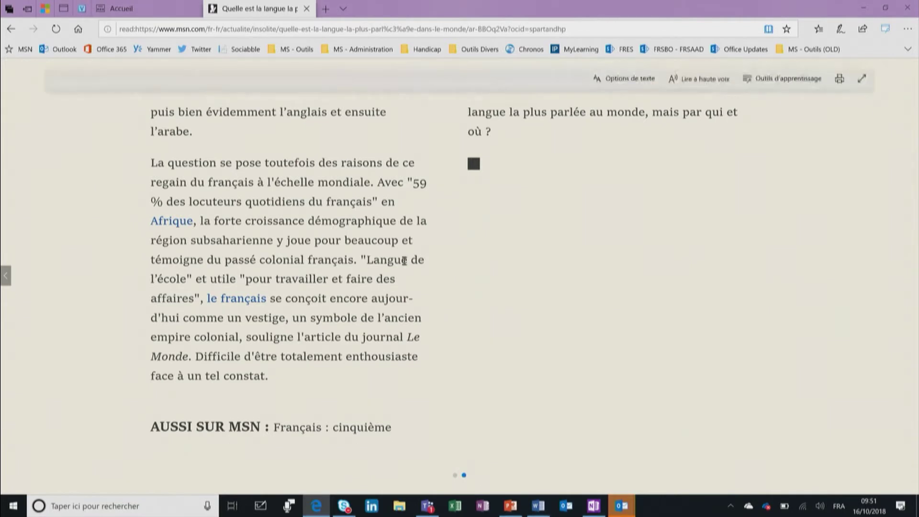
Try a larger text size and the black page theme, and keep the original text size with the white page theme.
click(622, 81)
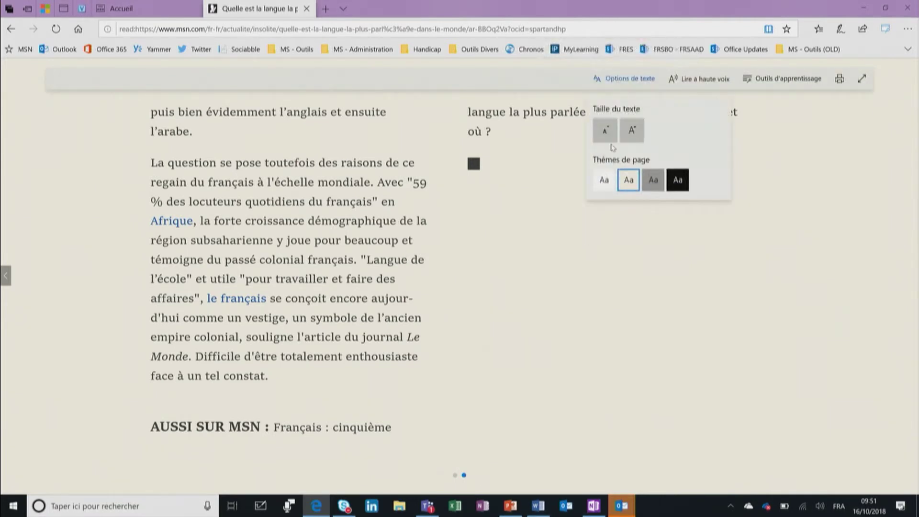
click(633, 131)
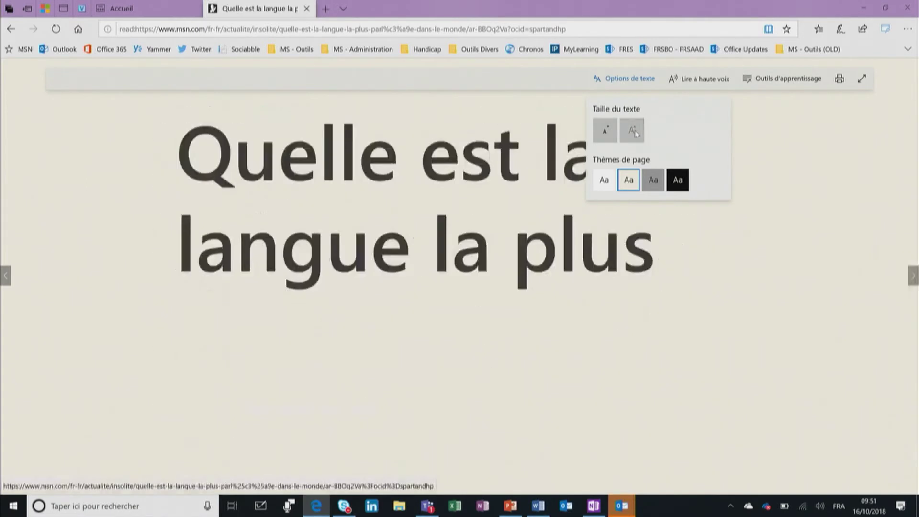
click(605, 131)
click(604, 183)
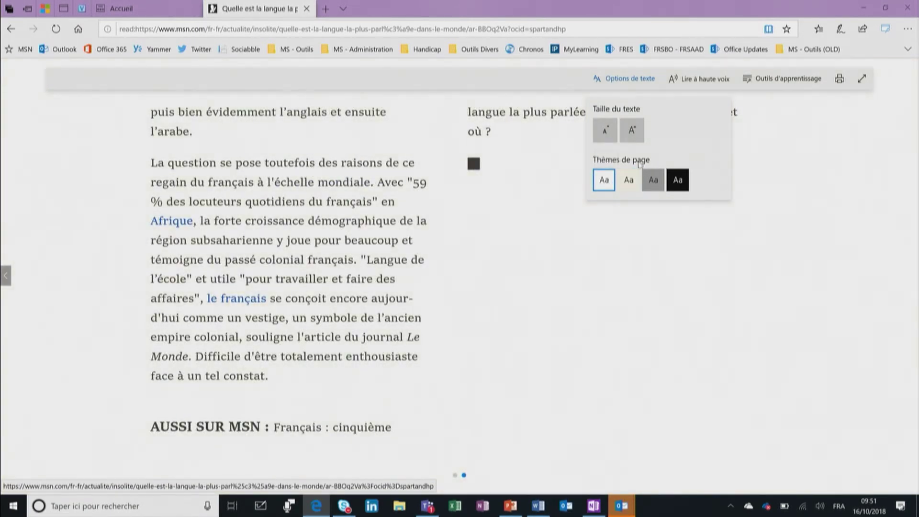
click(672, 181)
click(608, 182)
Read the article's second page aloud, pause the reading and exit the read-aloud mode.
click(686, 80)
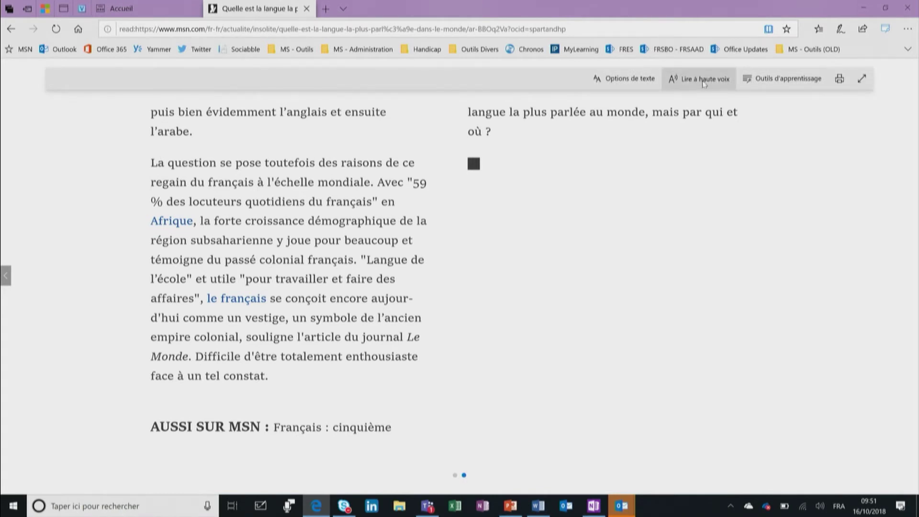
click(703, 82)
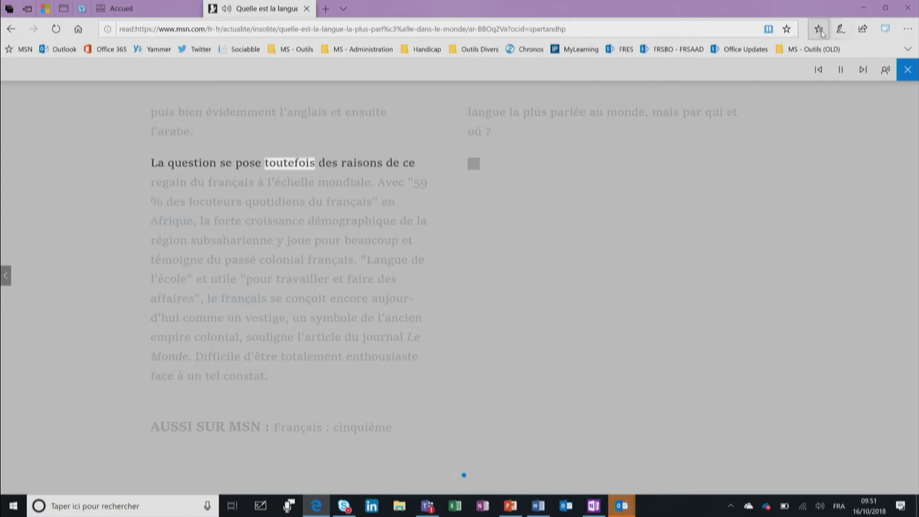
click(839, 71)
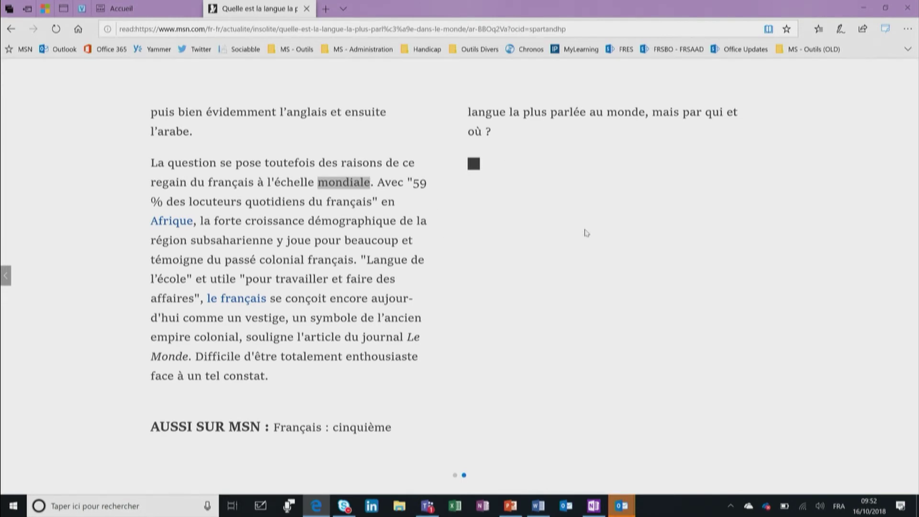
click(397, 203)
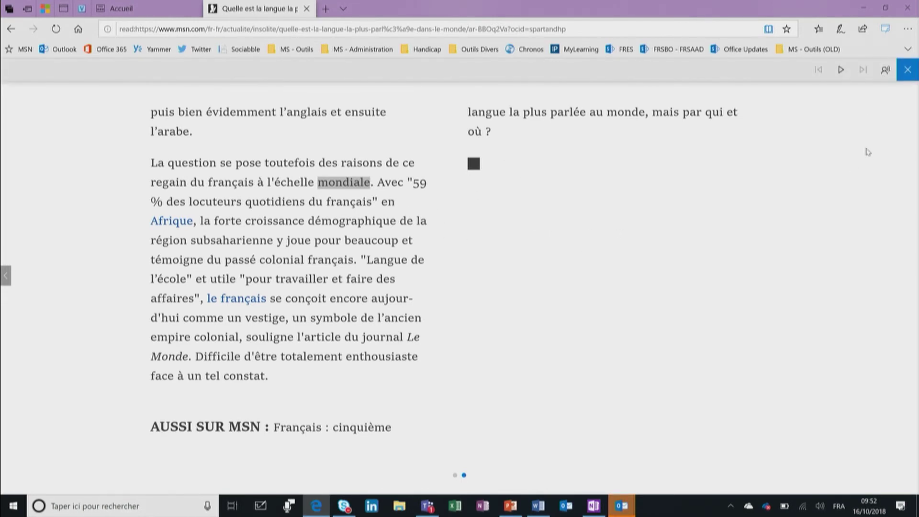
click(908, 72)
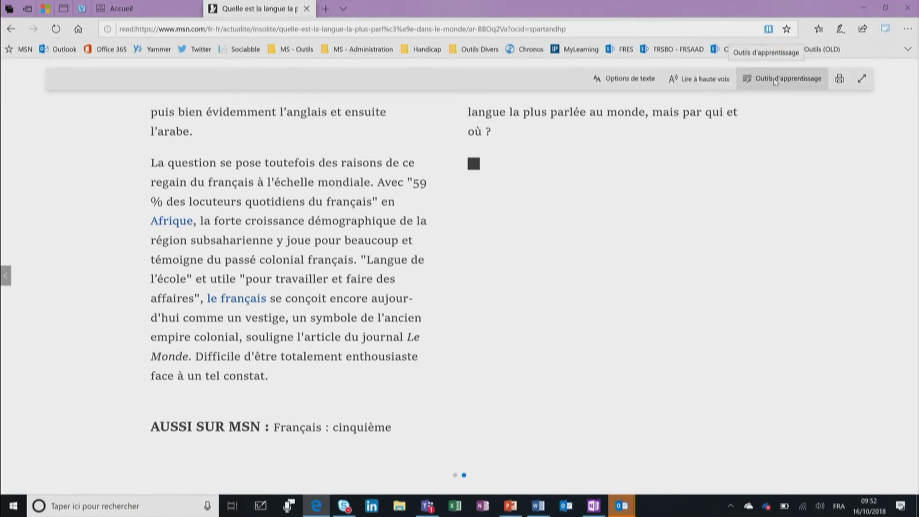
Try wider text spacing and the beige and black page themes of the learning tools, restoring normal spacing and the white theme.
click(776, 81)
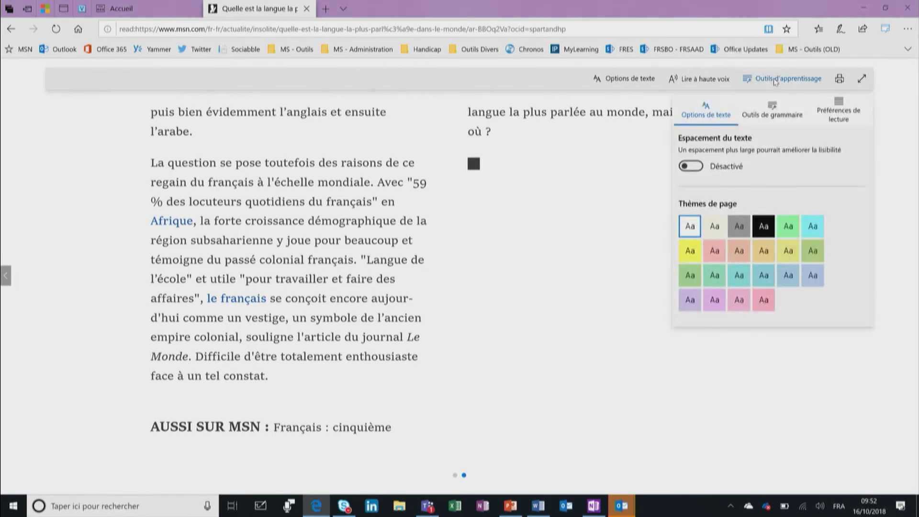
click(695, 167)
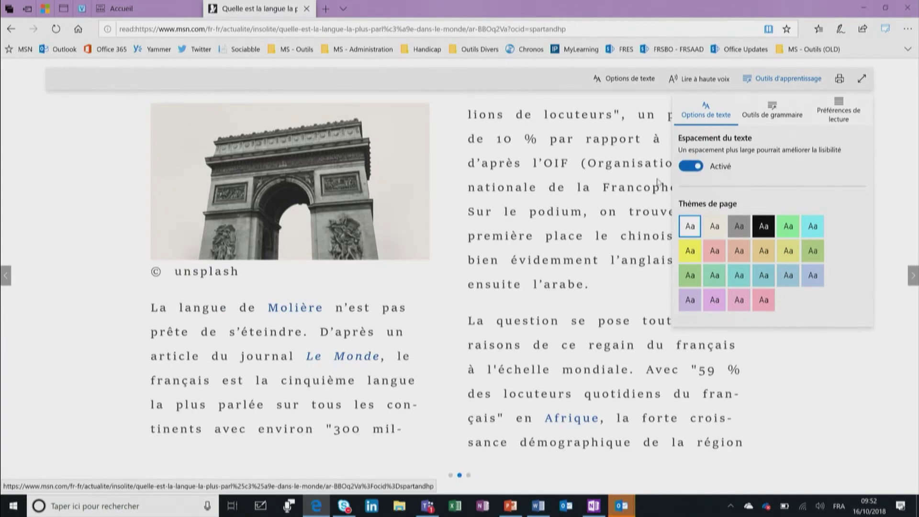
click(680, 167)
click(714, 231)
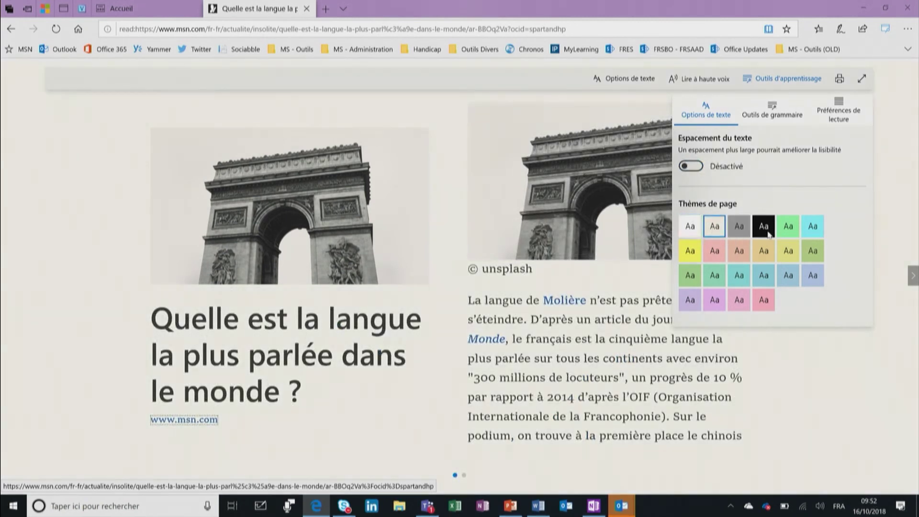
click(762, 229)
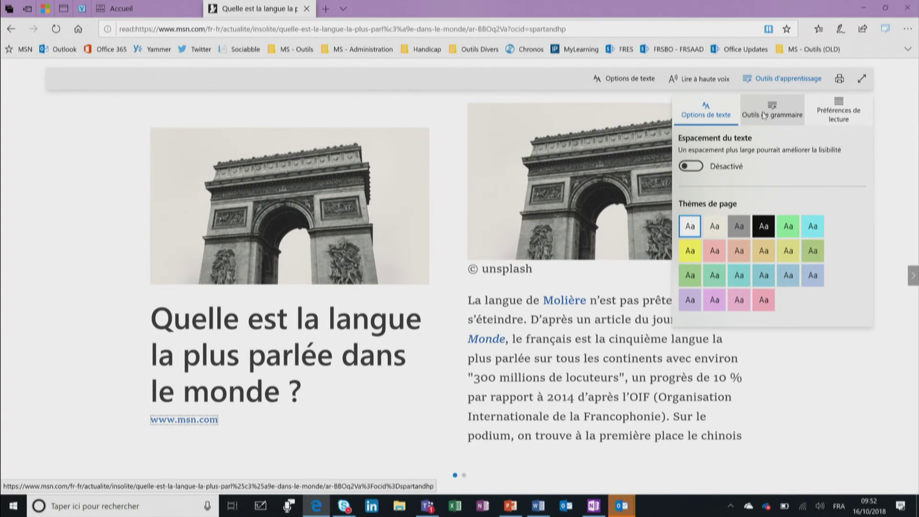
Split the article's words into syllables with the grammar tools and turn the syllable display off again.
click(765, 115)
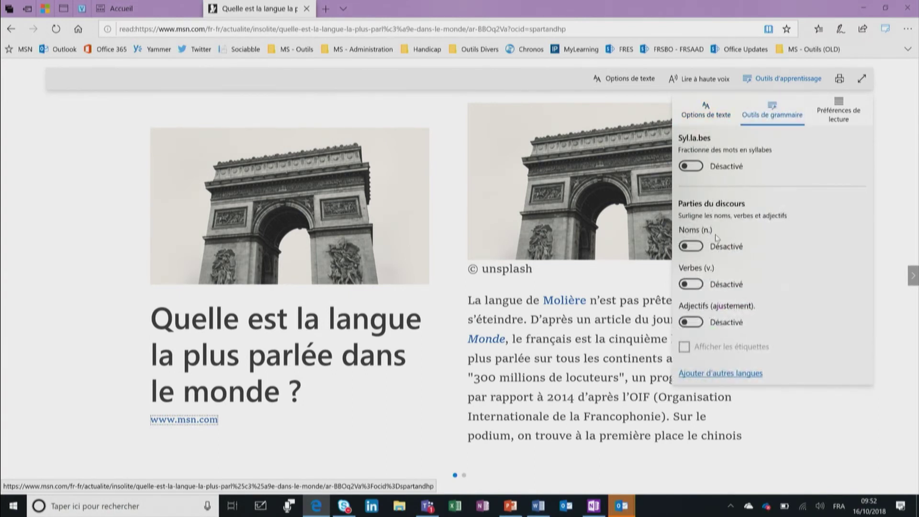
click(693, 168)
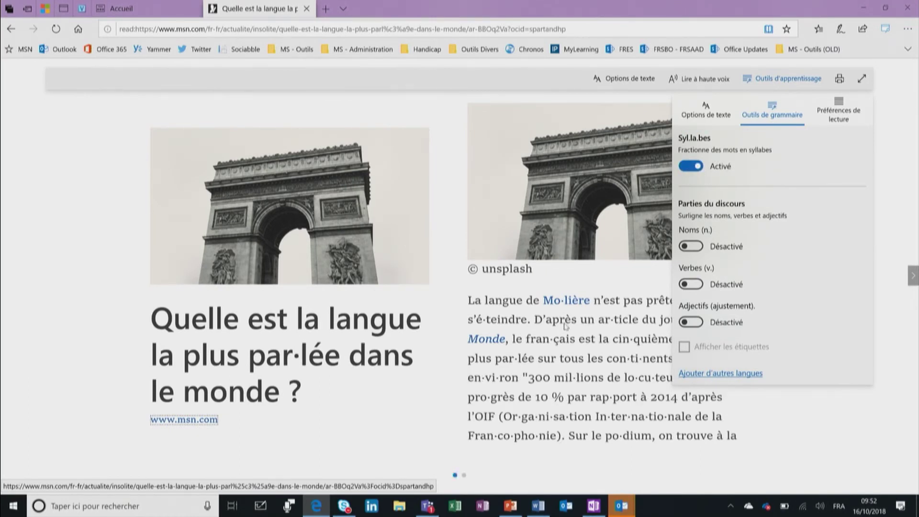
click(688, 167)
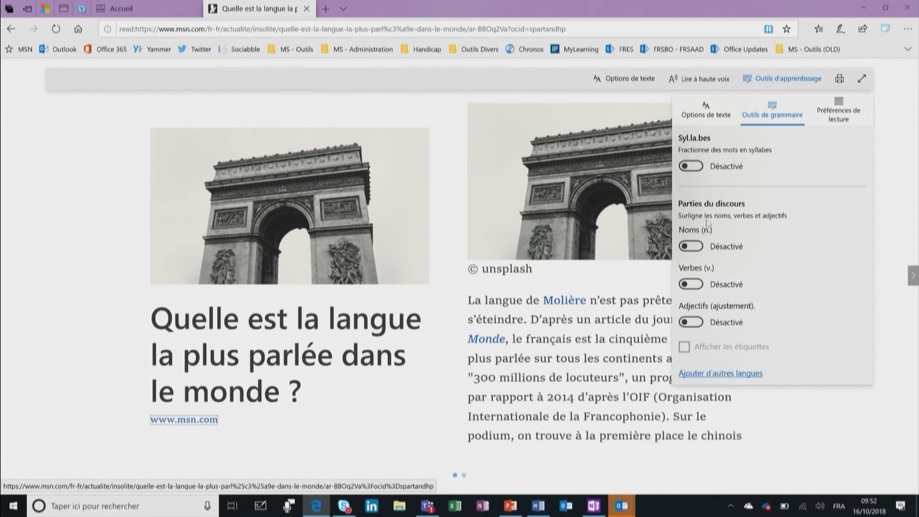
Highlight the nouns, verbs and adjectives in the article text.
click(694, 246)
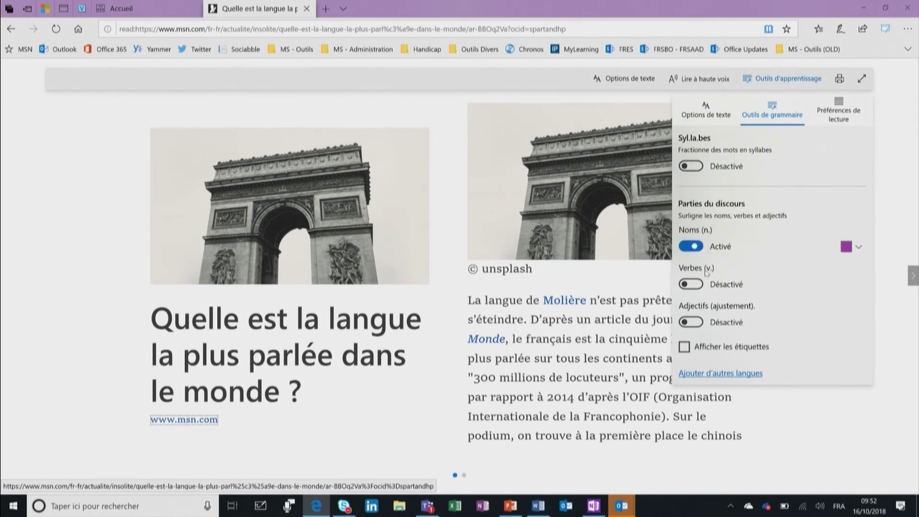
click(691, 285)
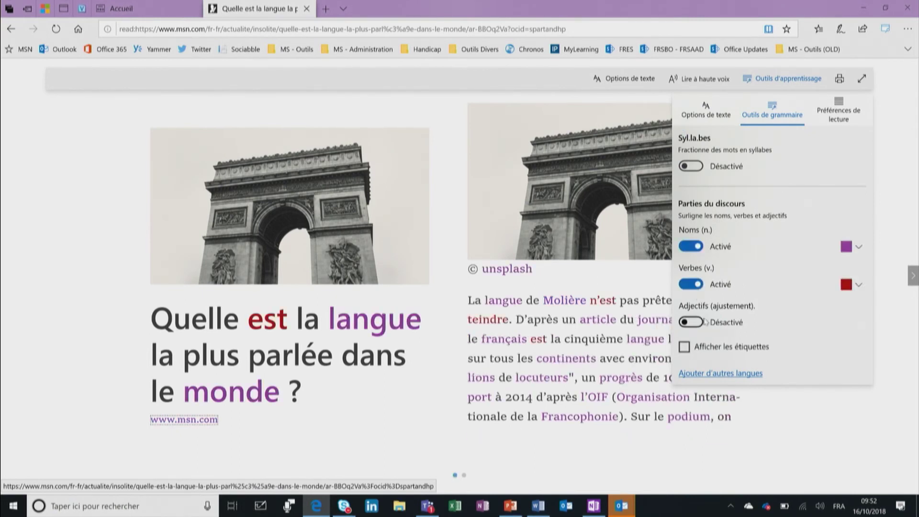
click(699, 322)
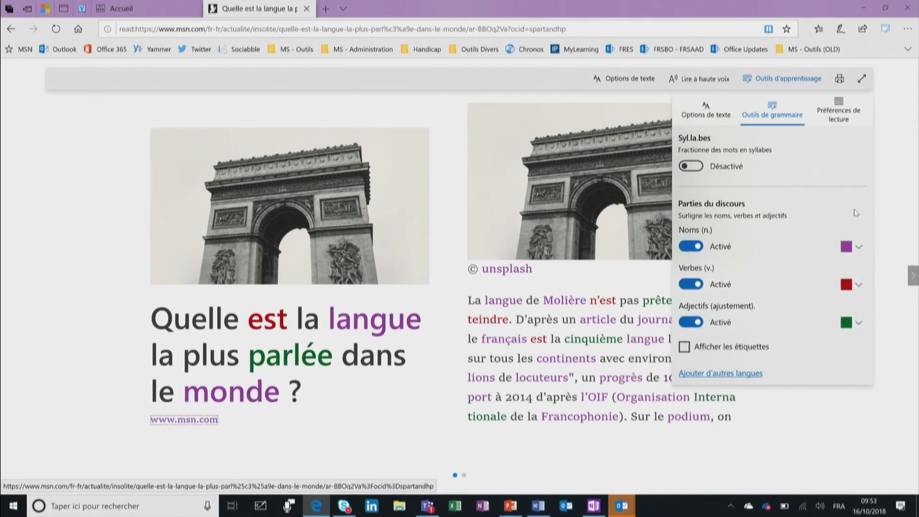
View the highlight colour choices for nouns and display the part-of-speech labels above the words.
click(859, 247)
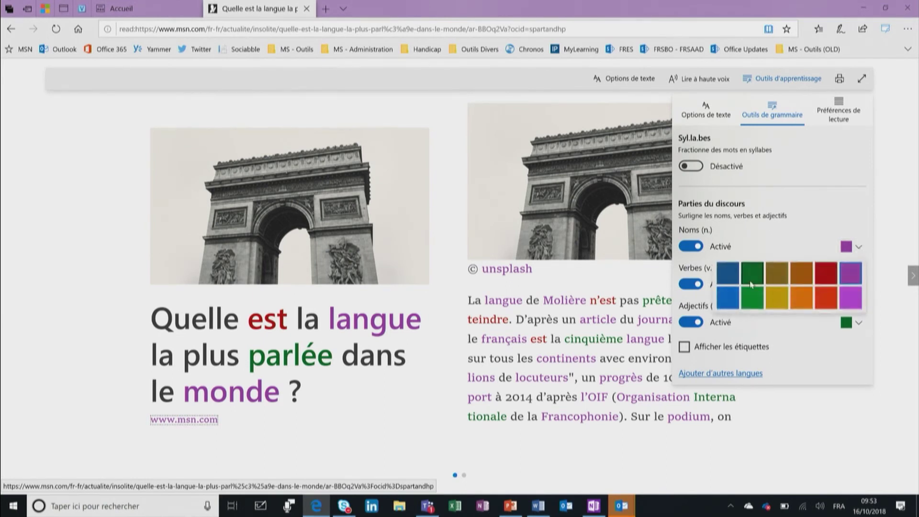
click(791, 227)
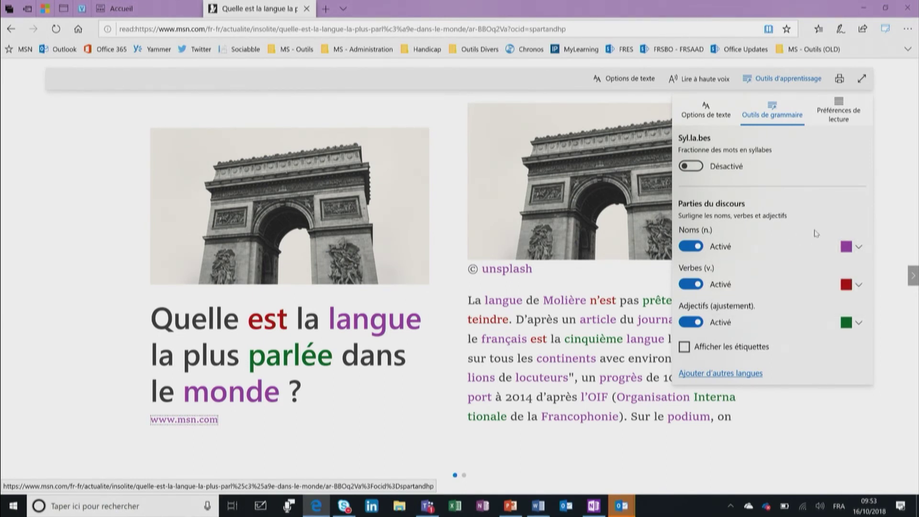
click(684, 348)
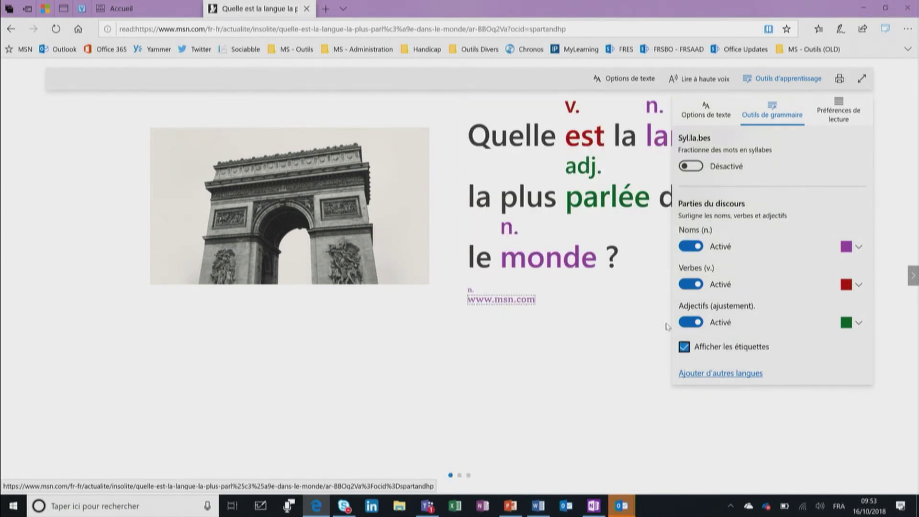
click(579, 115)
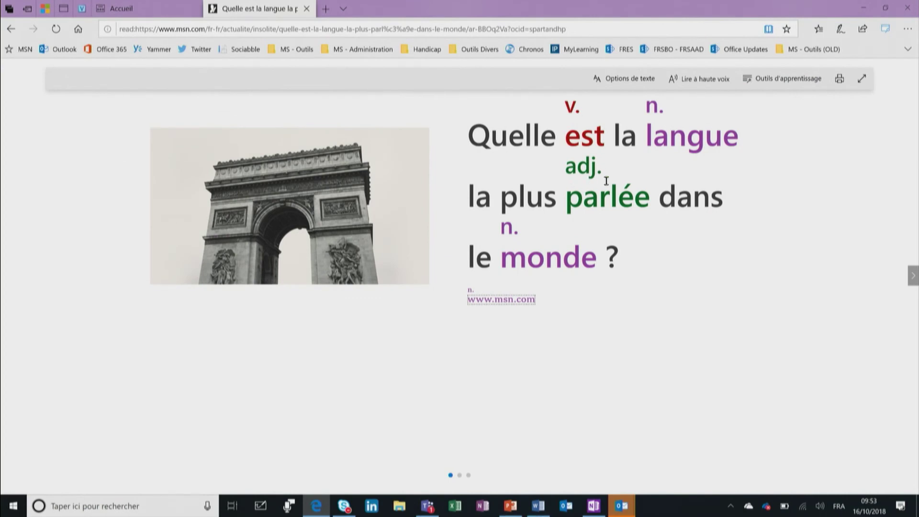
Turn off the highlighting of nouns, verbs and adjectives.
click(773, 77)
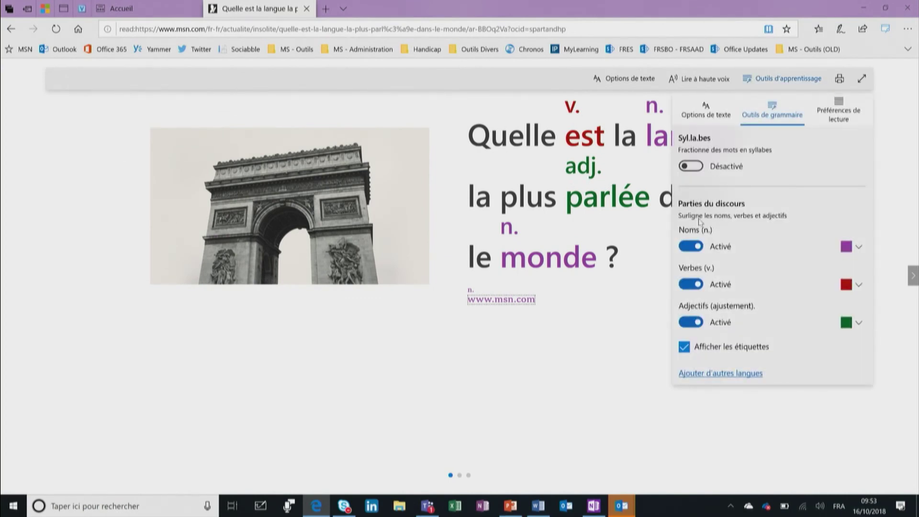
click(688, 246)
click(689, 283)
click(688, 322)
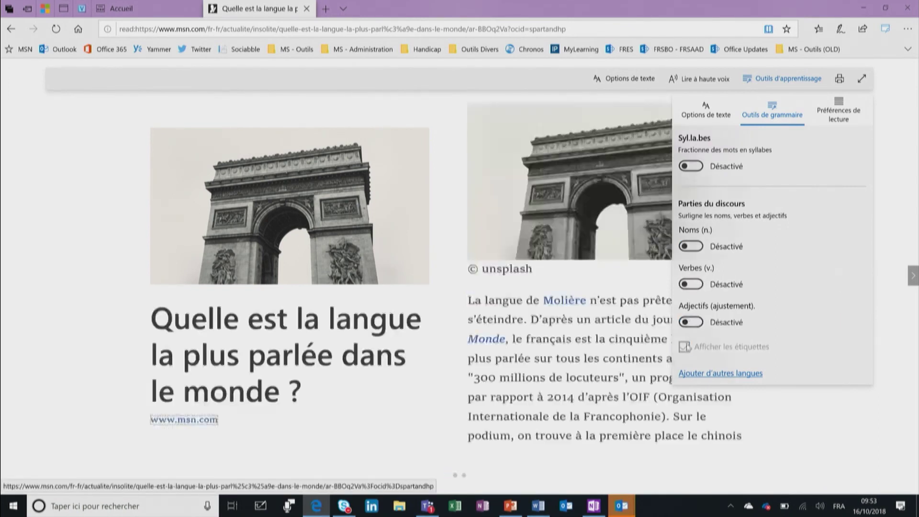
Read the start of the article aloud with three-line focus turned on, and turn line focus off again.
click(838, 109)
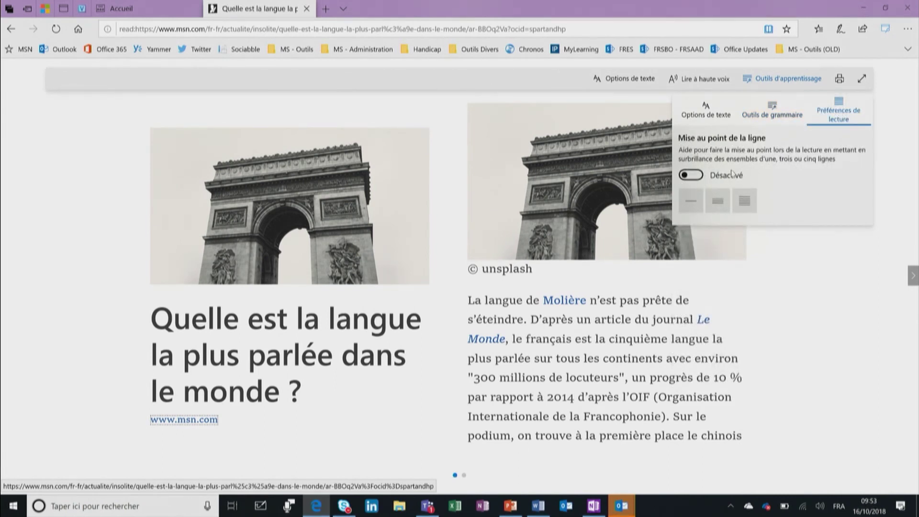
click(692, 175)
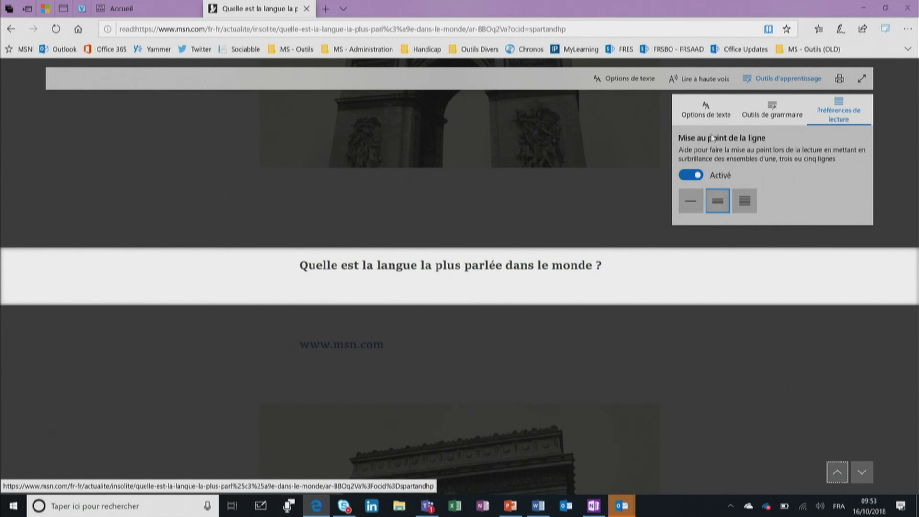
click(696, 79)
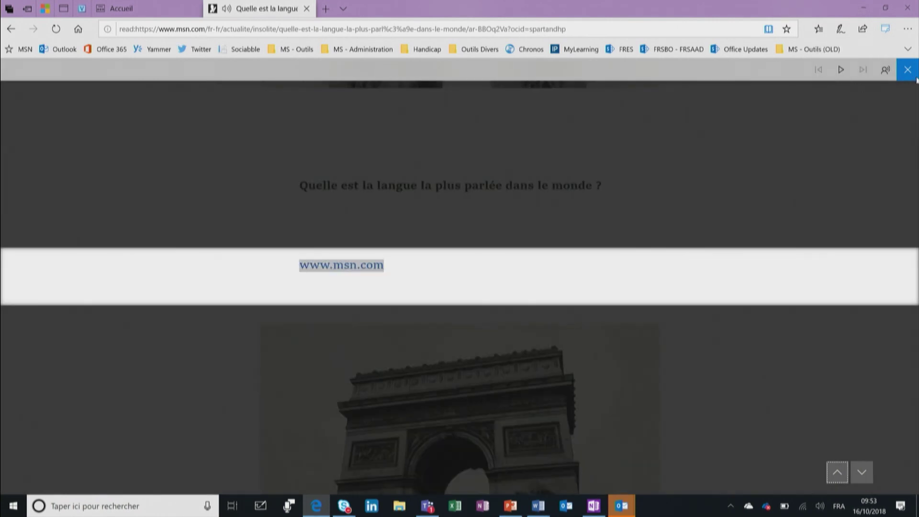
click(908, 70)
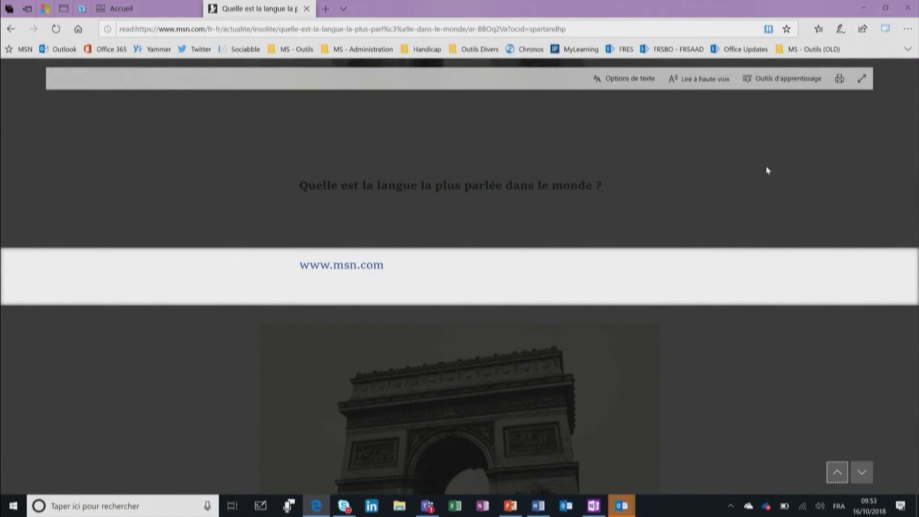
click(790, 79)
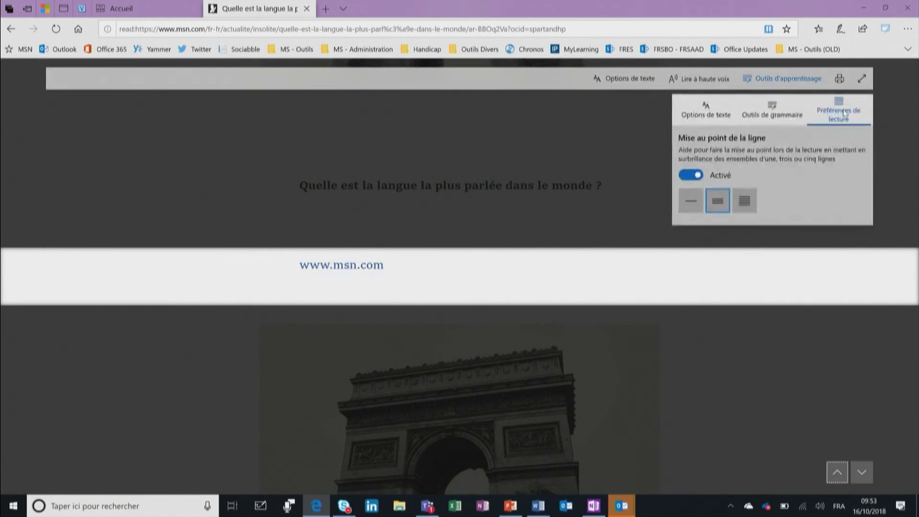
click(692, 176)
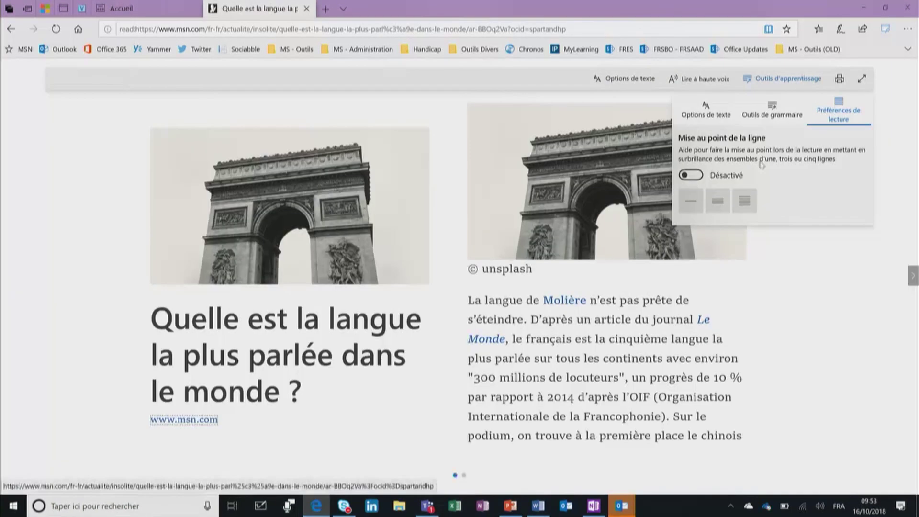